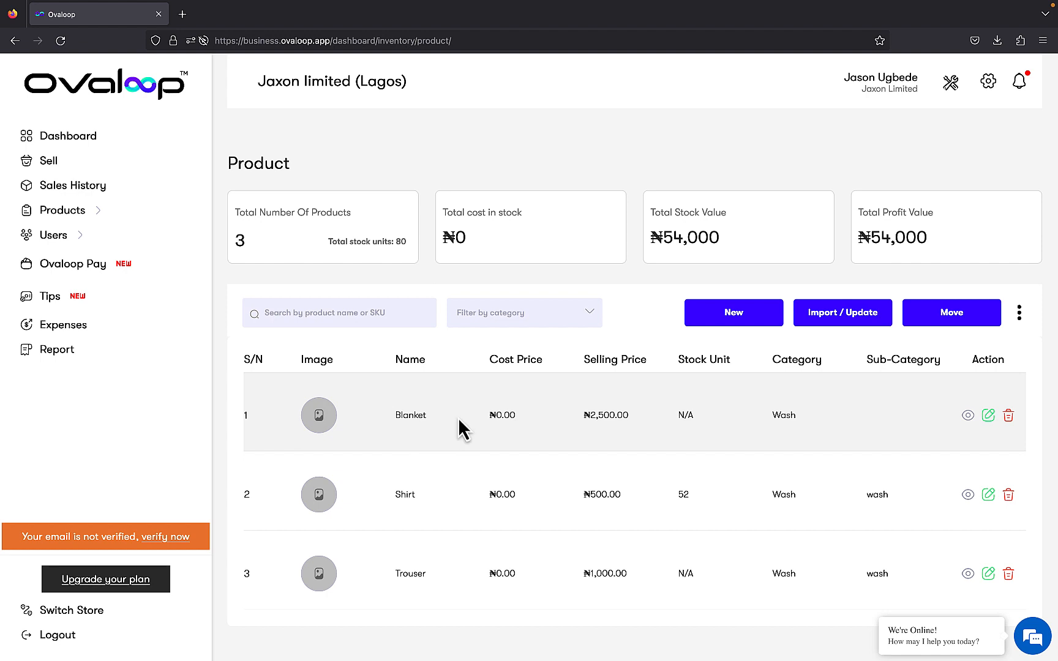
# View the Blanket product's details and return to the product list
pyautogui.click(460, 420)
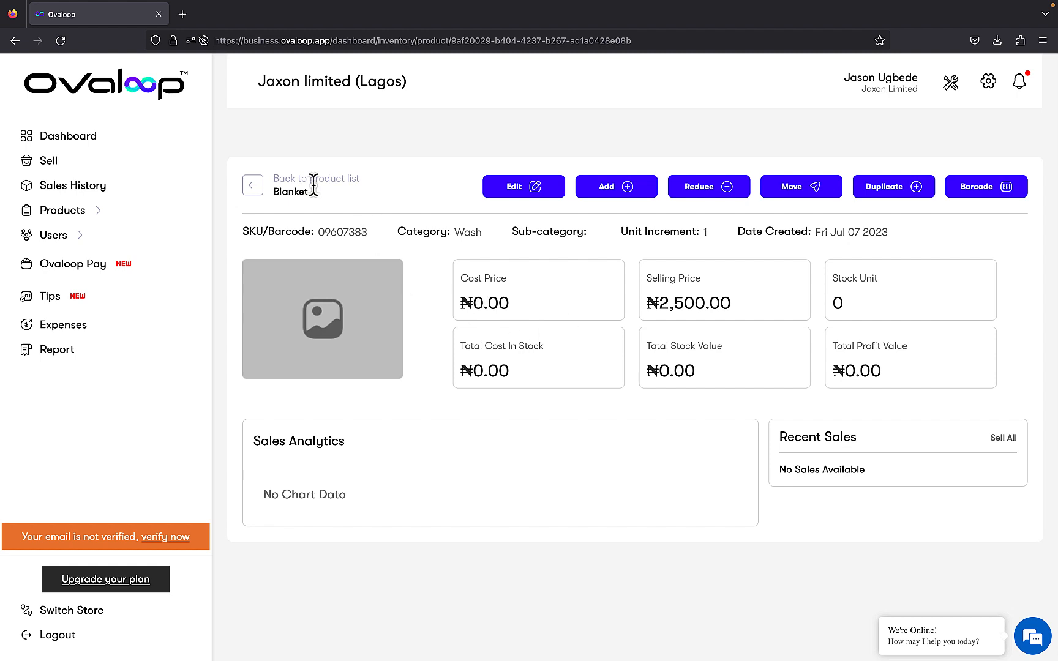
pyautogui.click(255, 185)
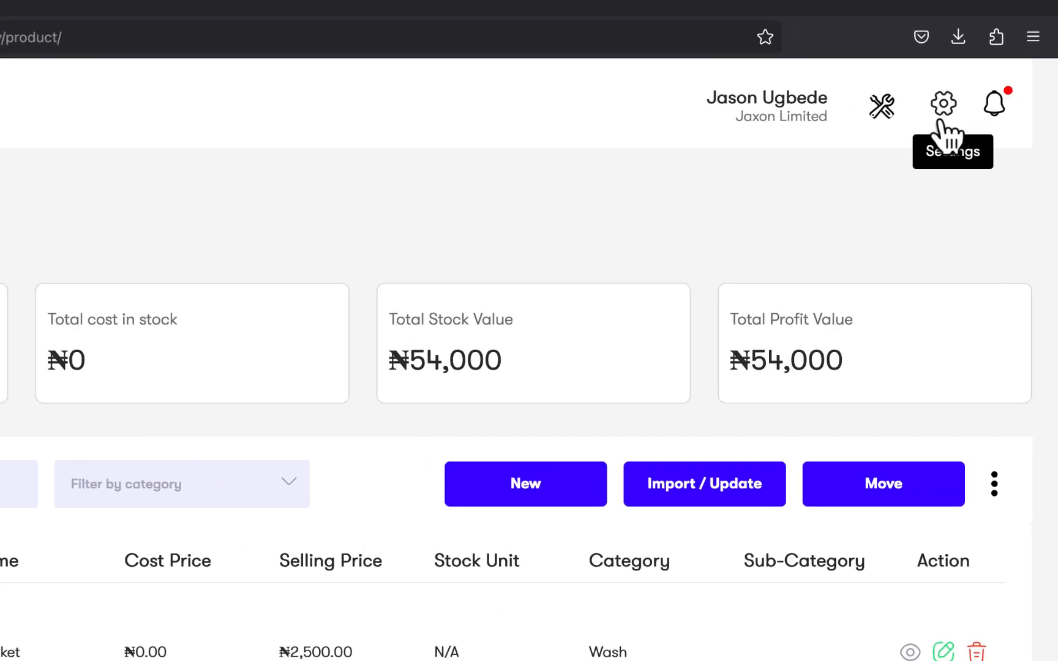
# Enable Customer Subscription Services in the business settings and save the updated settings
pyautogui.click(944, 109)
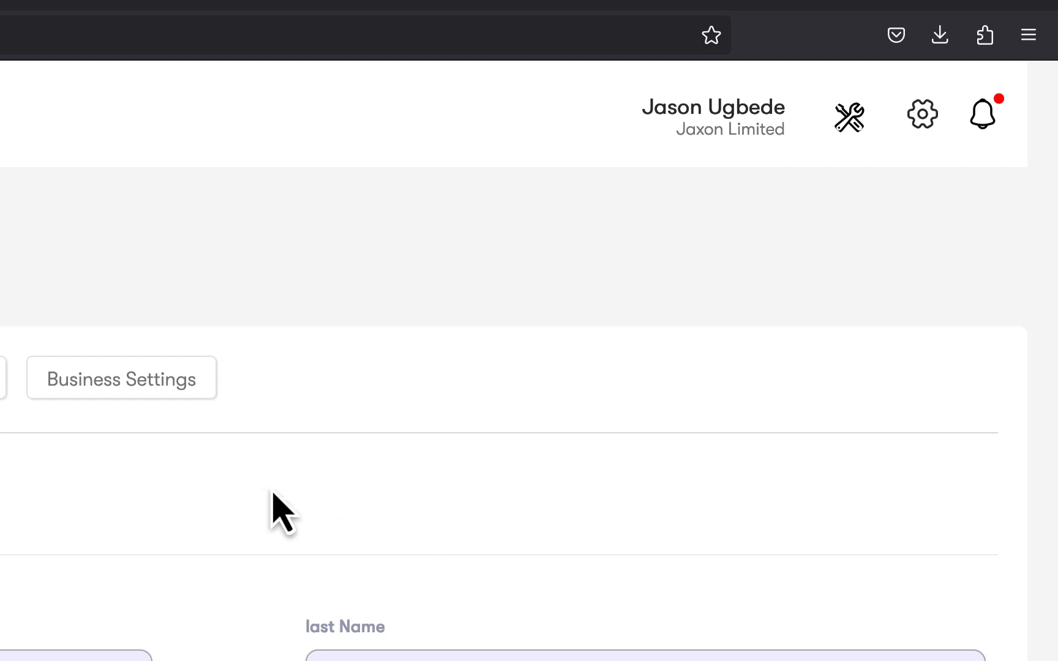
pyautogui.click(124, 395)
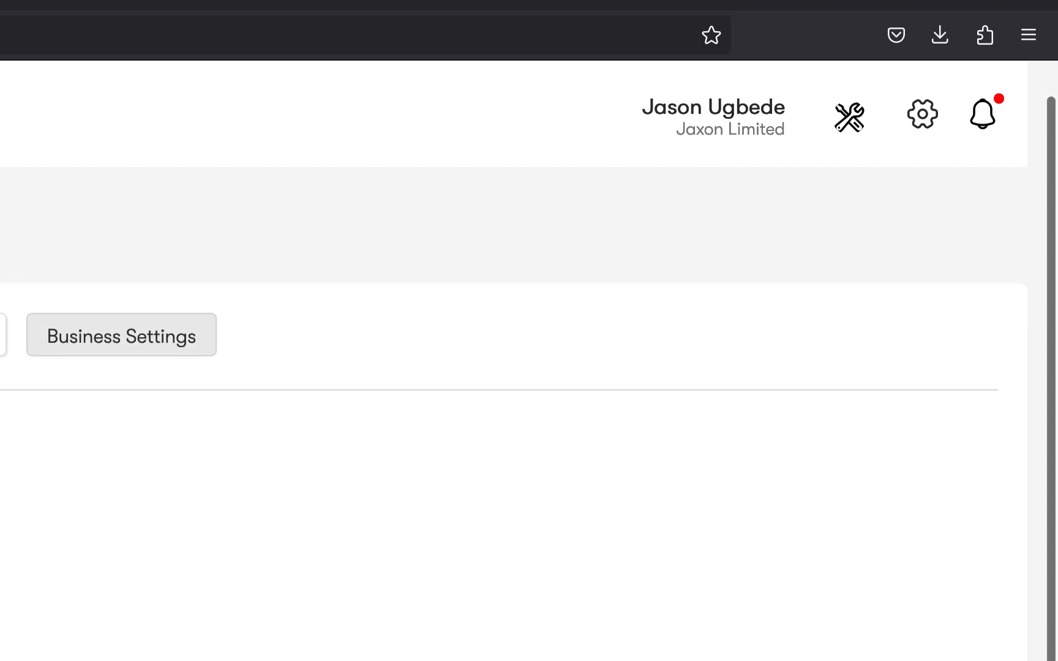
pyautogui.scroll(-5, 514, 392)
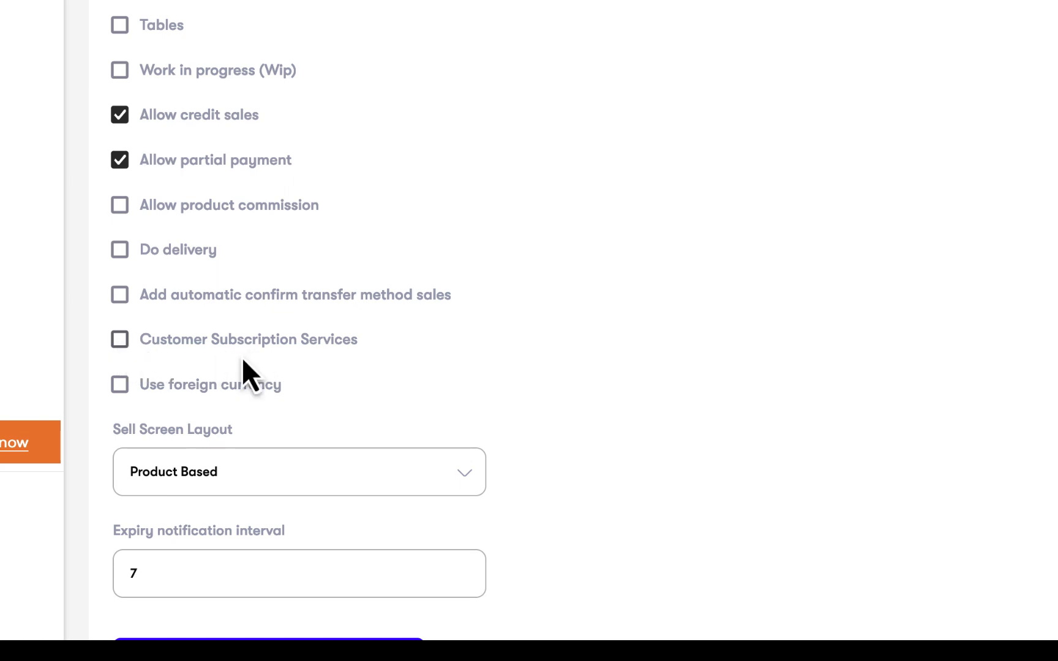
pyautogui.scroll(-3, 153, 380)
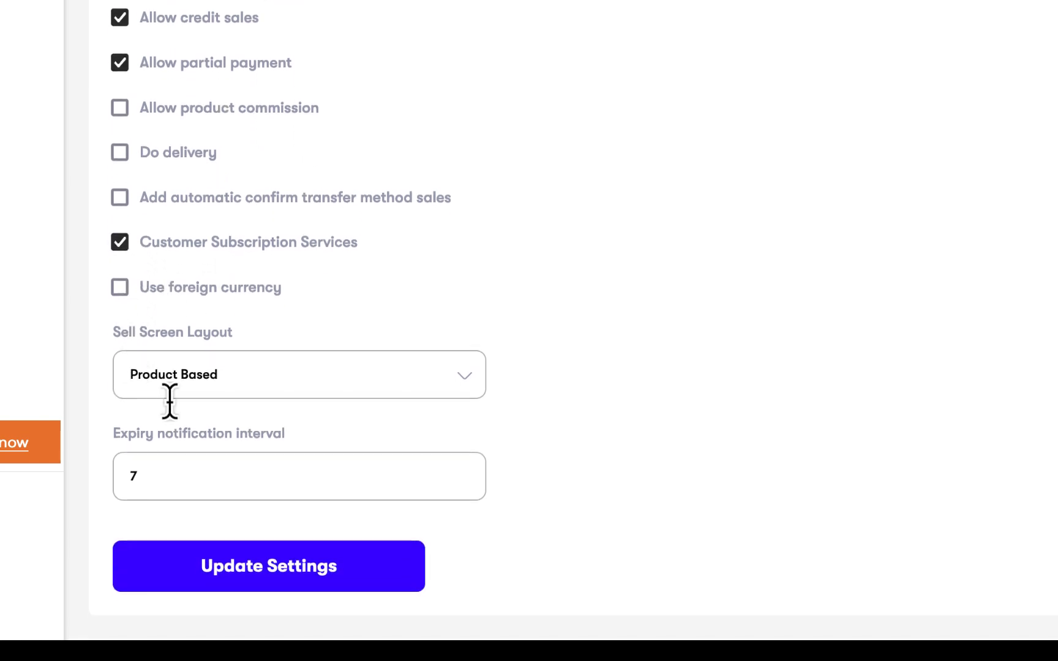
pyautogui.click(240, 566)
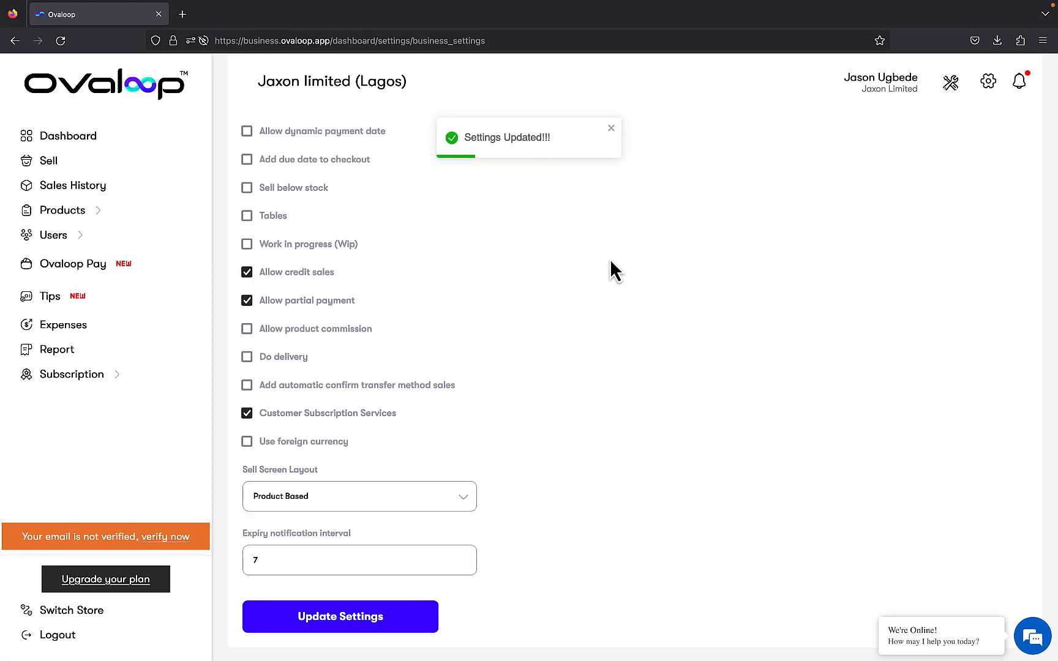
# Start a new subscription plan in the Subscriptions setup and name it Bronze plan
pyautogui.click(951, 83)
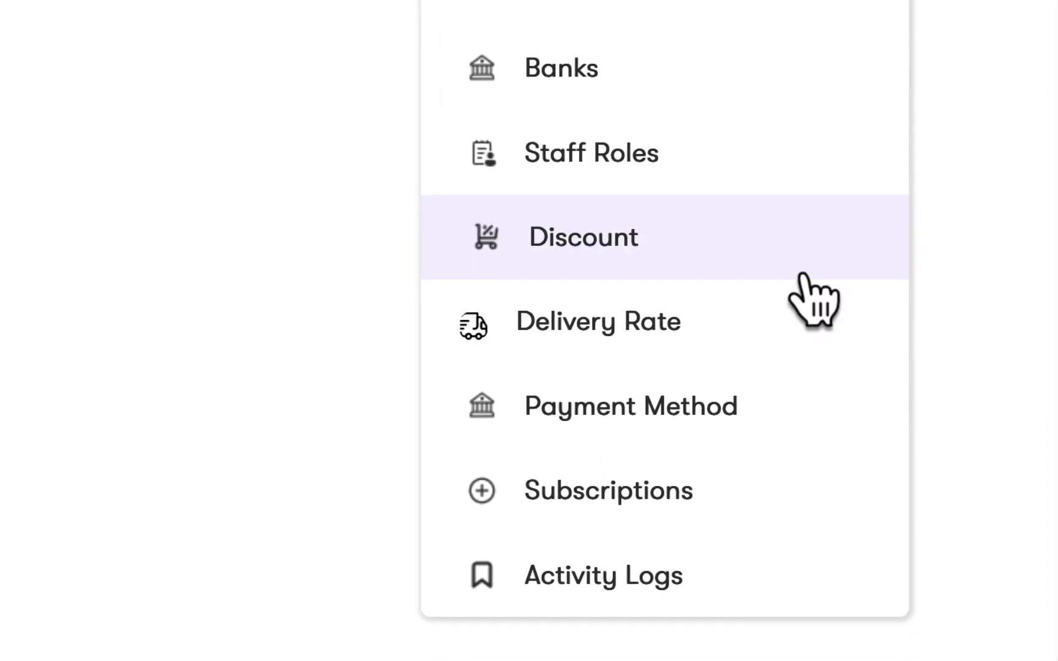
pyautogui.click(793, 465)
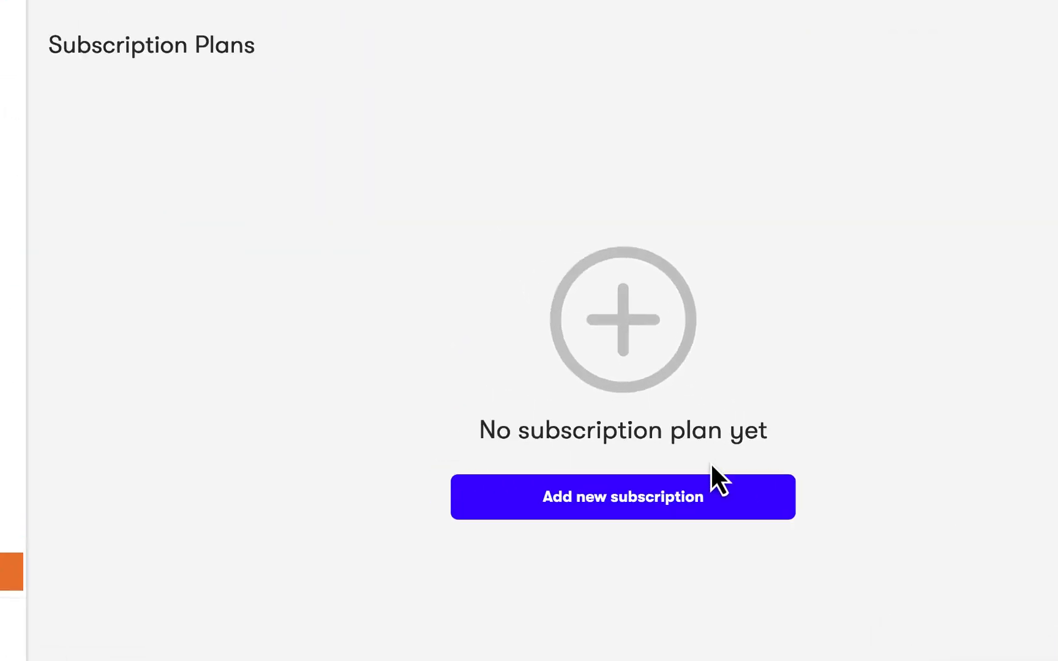
pyautogui.click(704, 521)
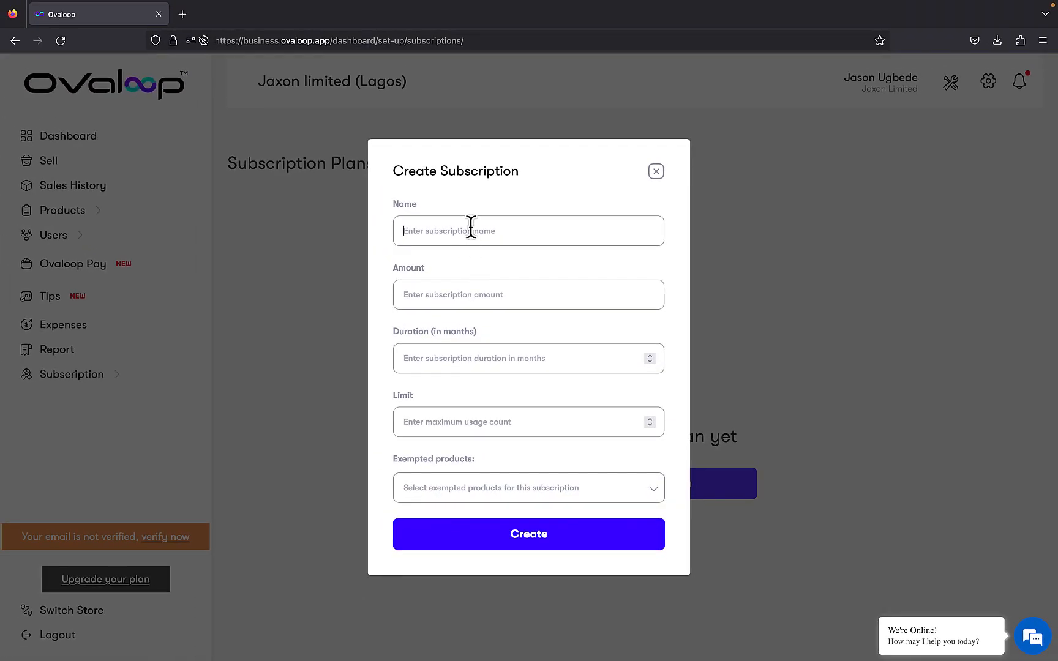
pyautogui.write('Bronze plan')
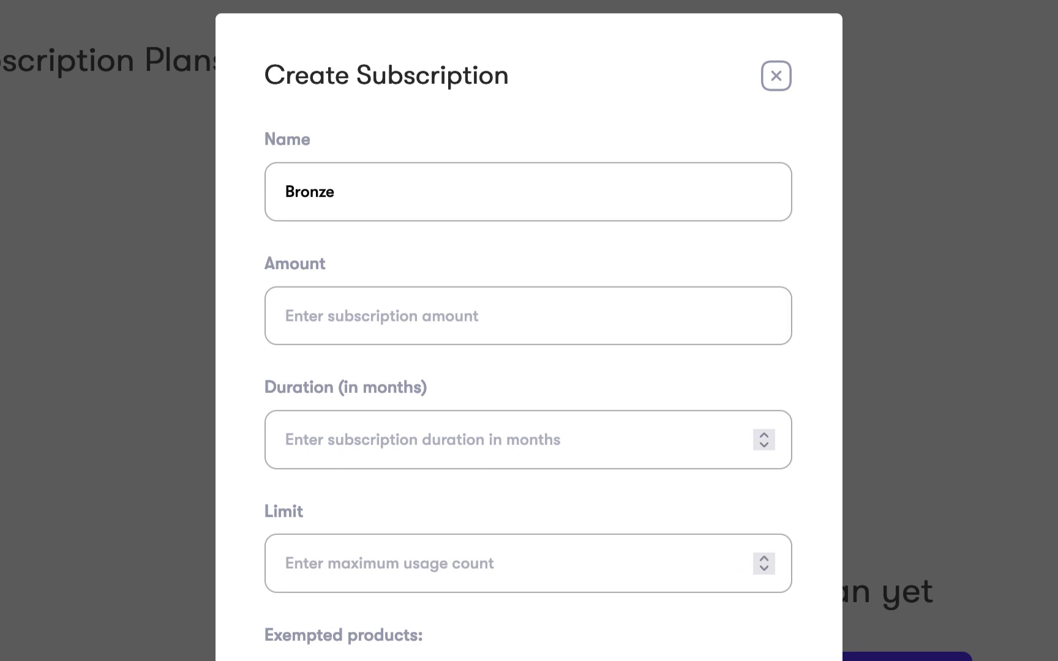
# Set the Bronze plan's amount to 5,000, duration to 1 month and limit to 10, and create the plan
pyautogui.click(420, 289)
pyautogui.write('5,')
pyautogui.write('00')
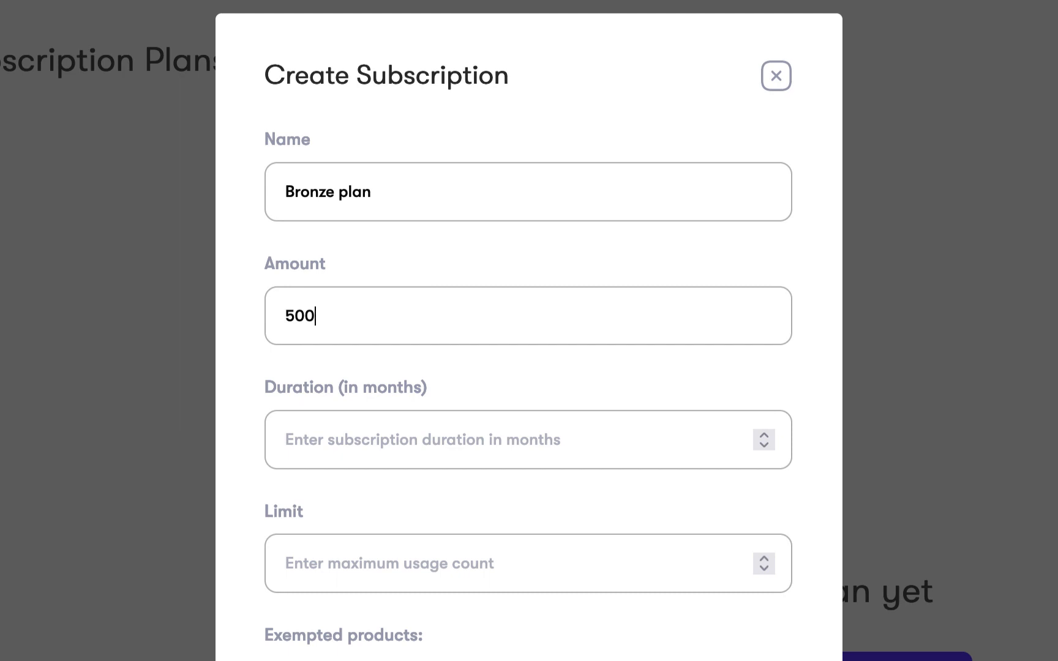
pyautogui.write('0')
pyautogui.click(444, 439)
pyautogui.write('1')
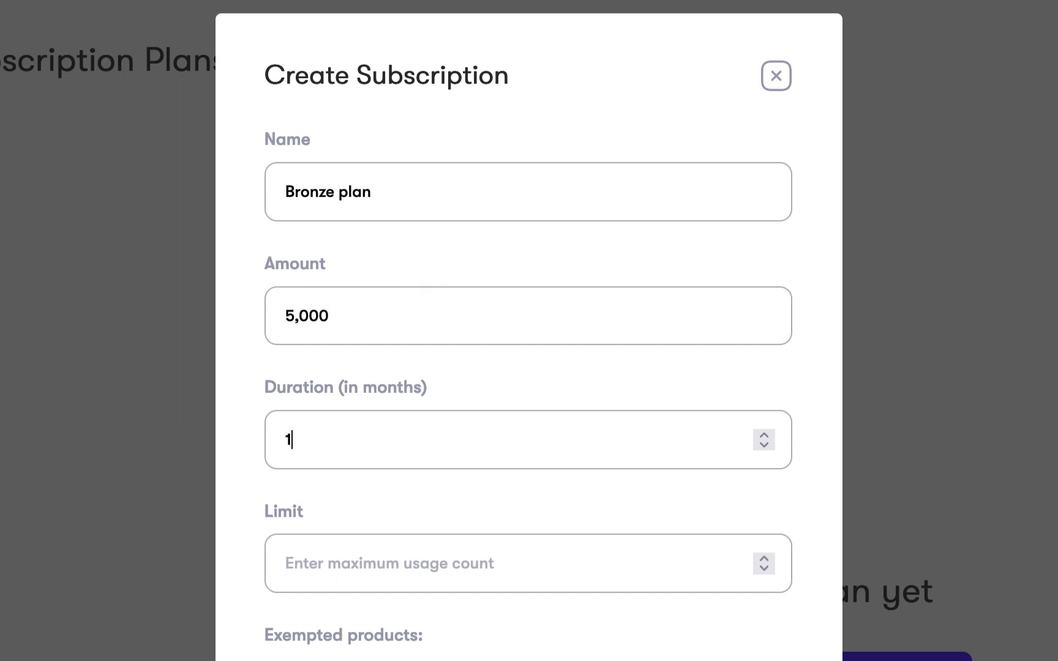
pyautogui.click(437, 559)
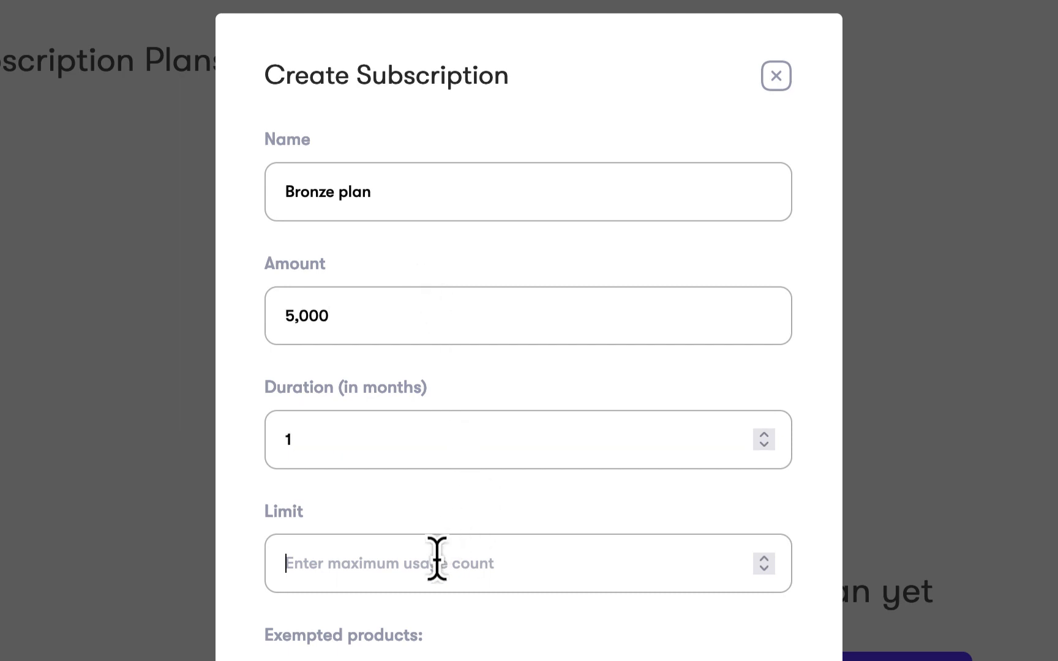
pyautogui.write('10')
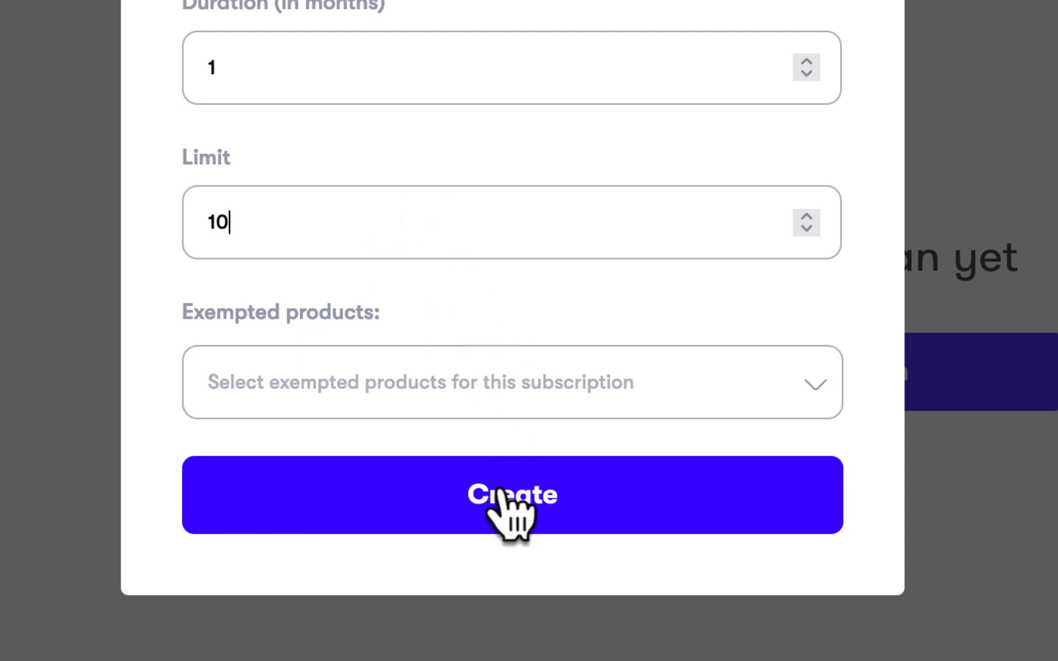
pyautogui.click(507, 515)
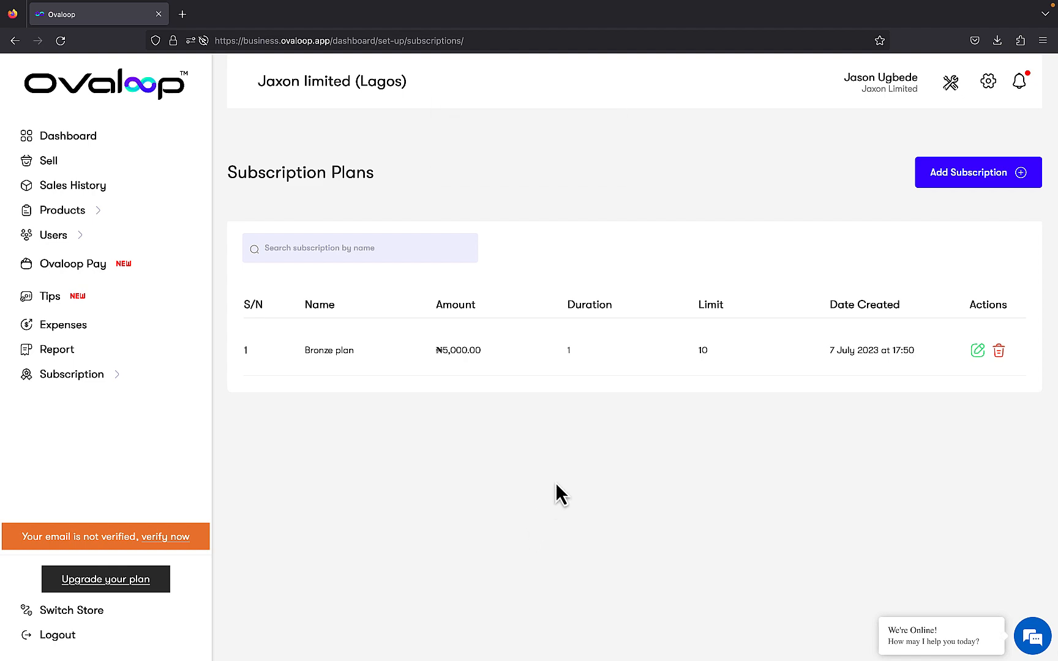
# Create another subscription plan named Silver plan with an amount of 10,000, a duration of 1 month and a limit of 20
pyautogui.click(974, 173)
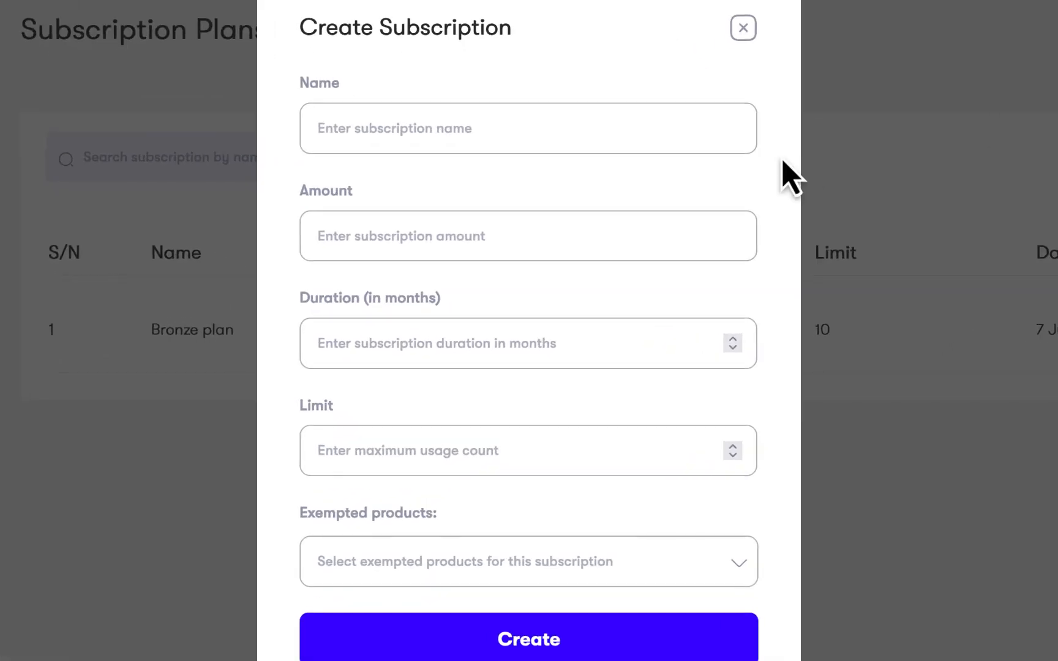
pyautogui.click(677, 179)
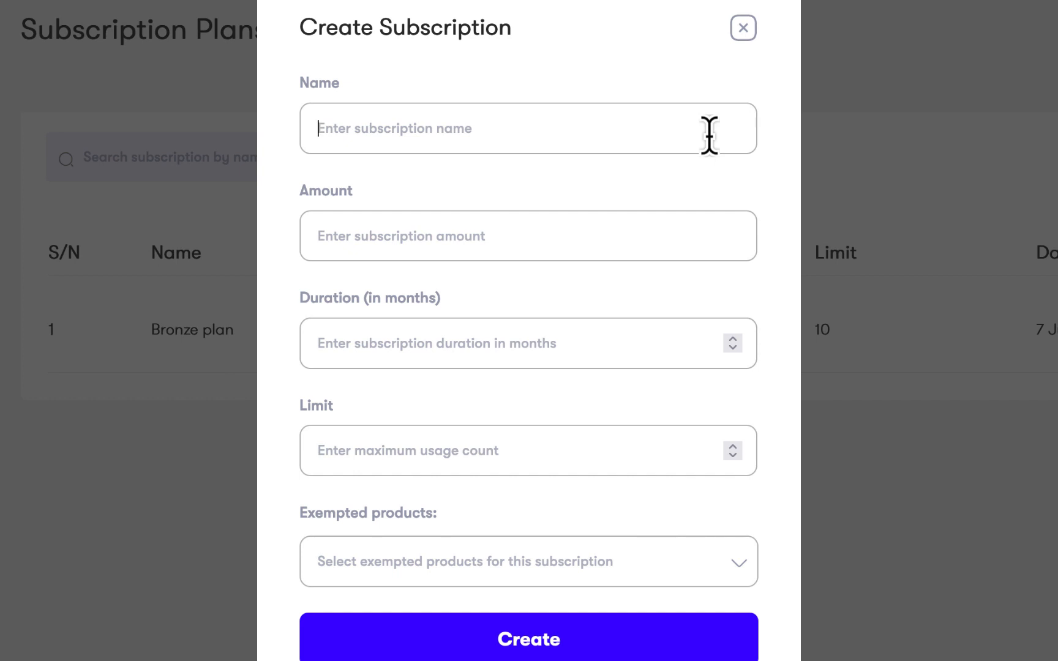
pyautogui.write('Silver plan')
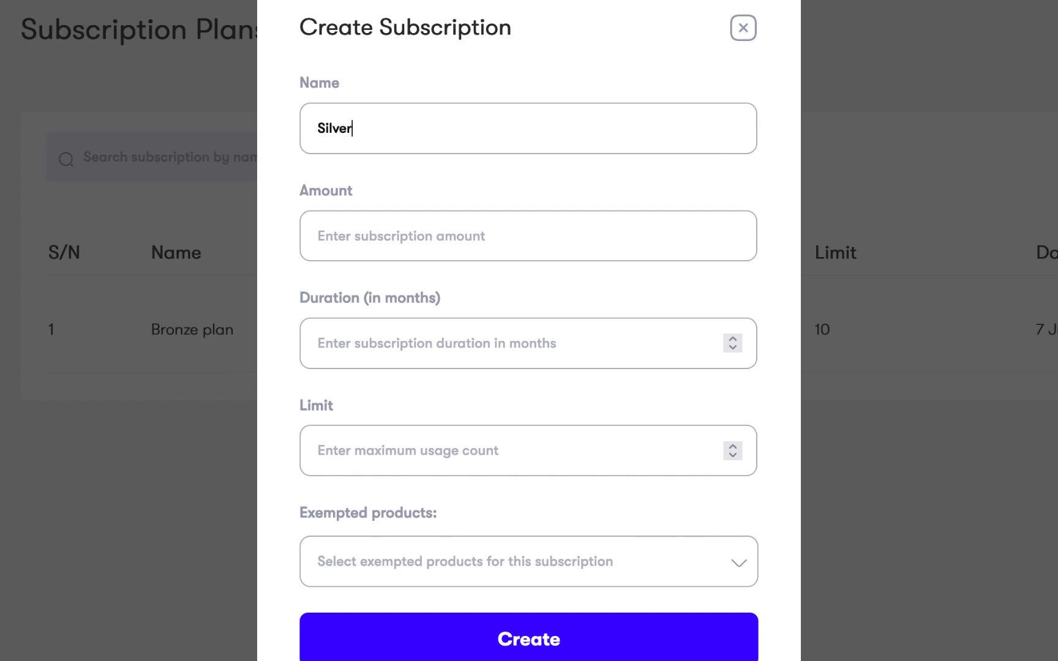
pyautogui.click(697, 229)
pyautogui.write('1')
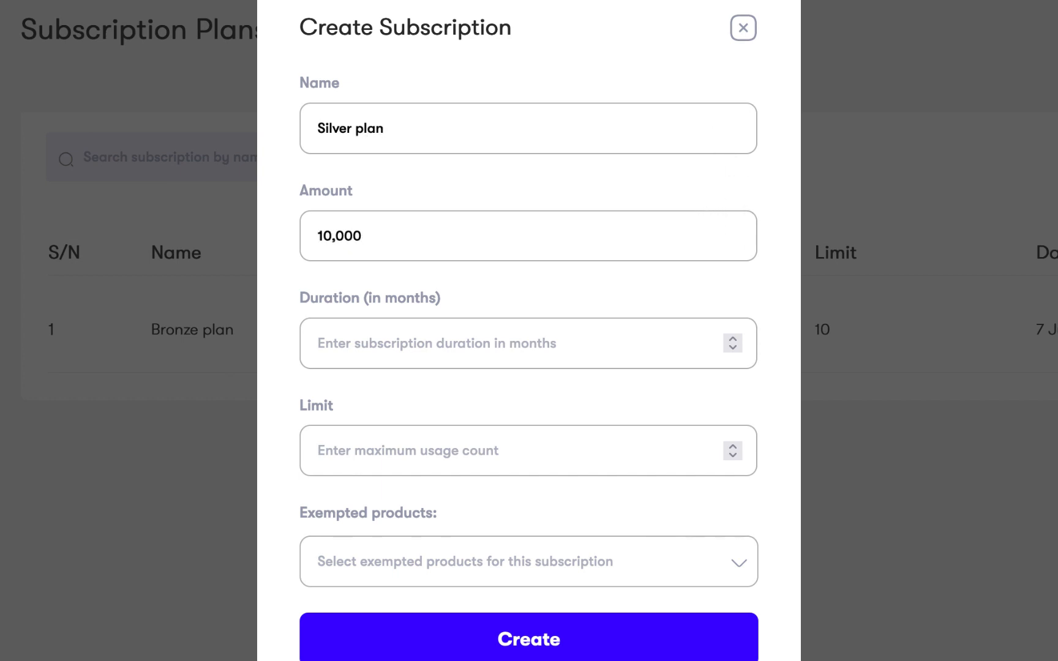
pyautogui.write('0,000')
pyautogui.click(646, 335)
pyautogui.write('1')
pyautogui.click(611, 442)
pyautogui.write('20')
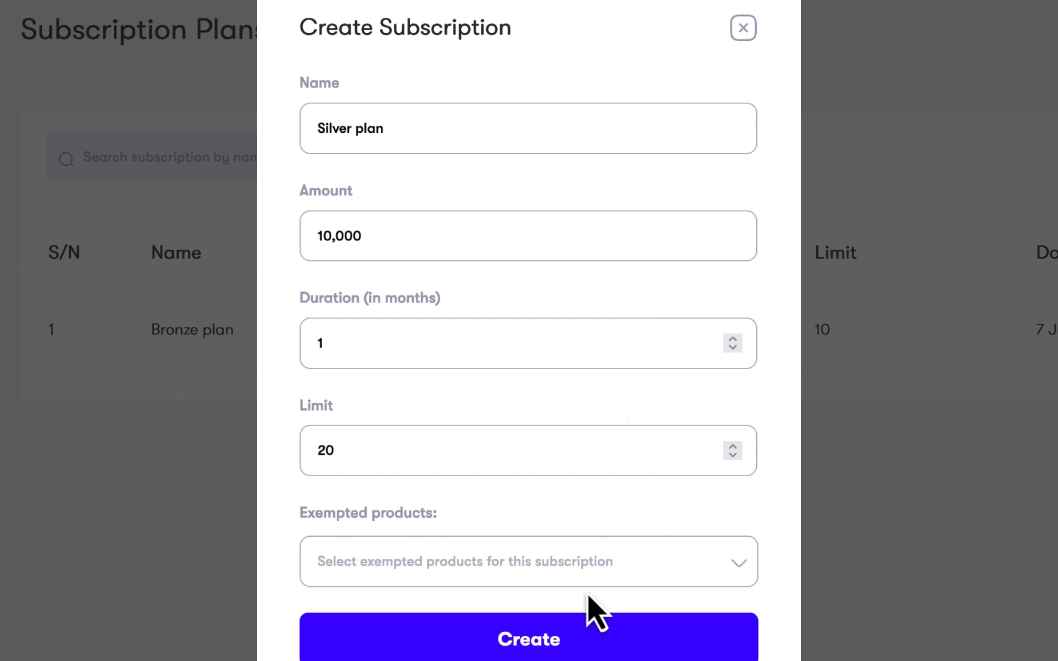
pyautogui.click(598, 631)
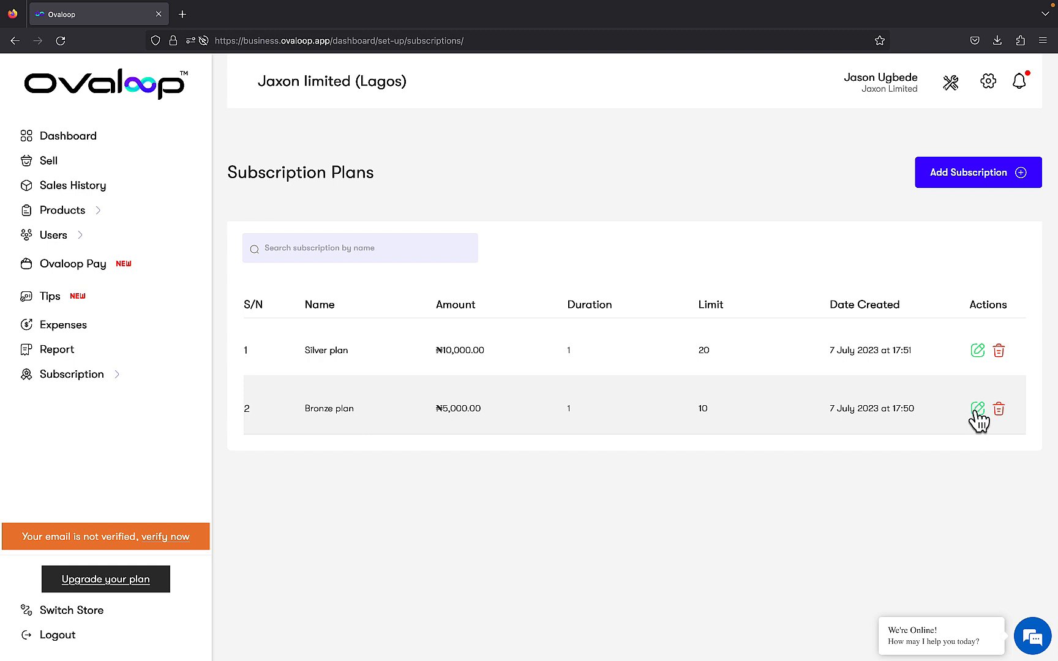
# Open the Bronze plan for editing and close it without making changes
pyautogui.click(978, 409)
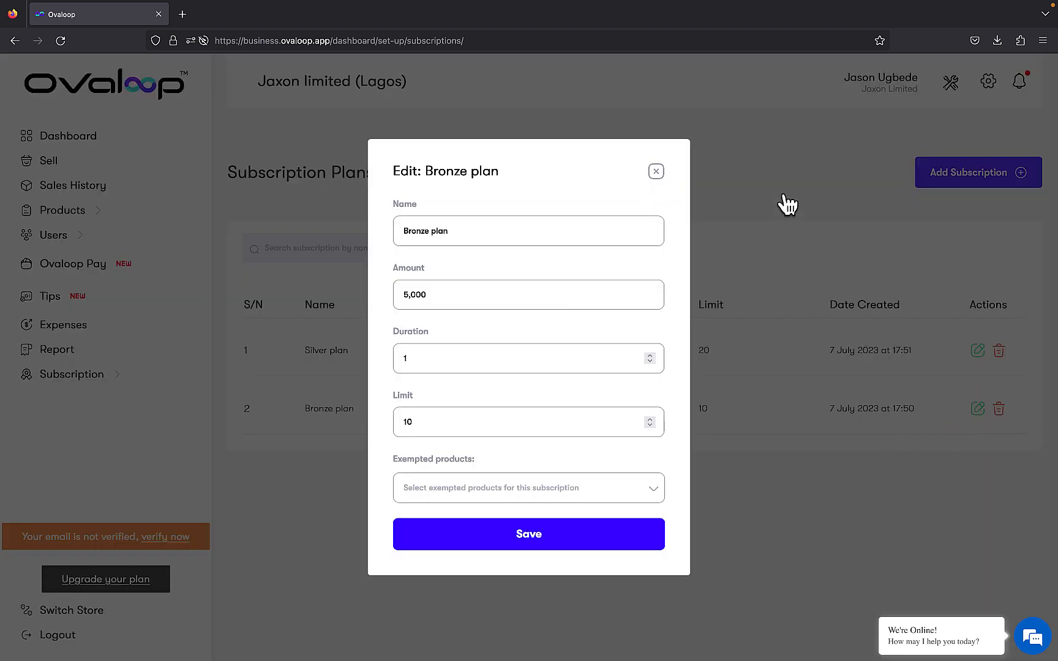
pyautogui.click(757, 174)
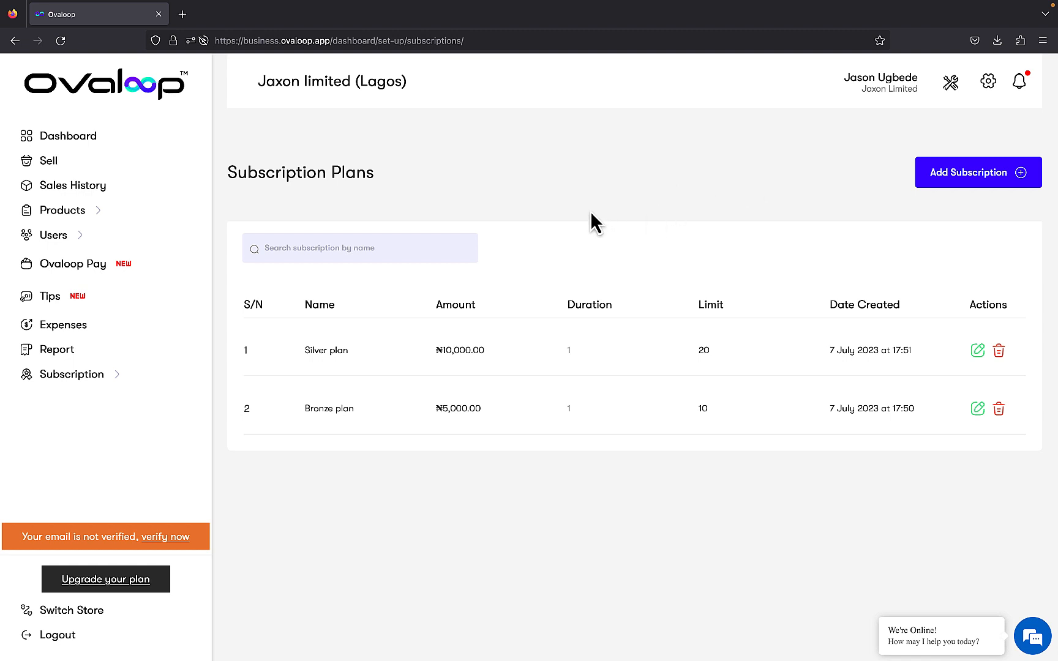
# Sell the Bronze plan subscription to the existing customer with Cash as the payment method
pyautogui.click(132, 376)
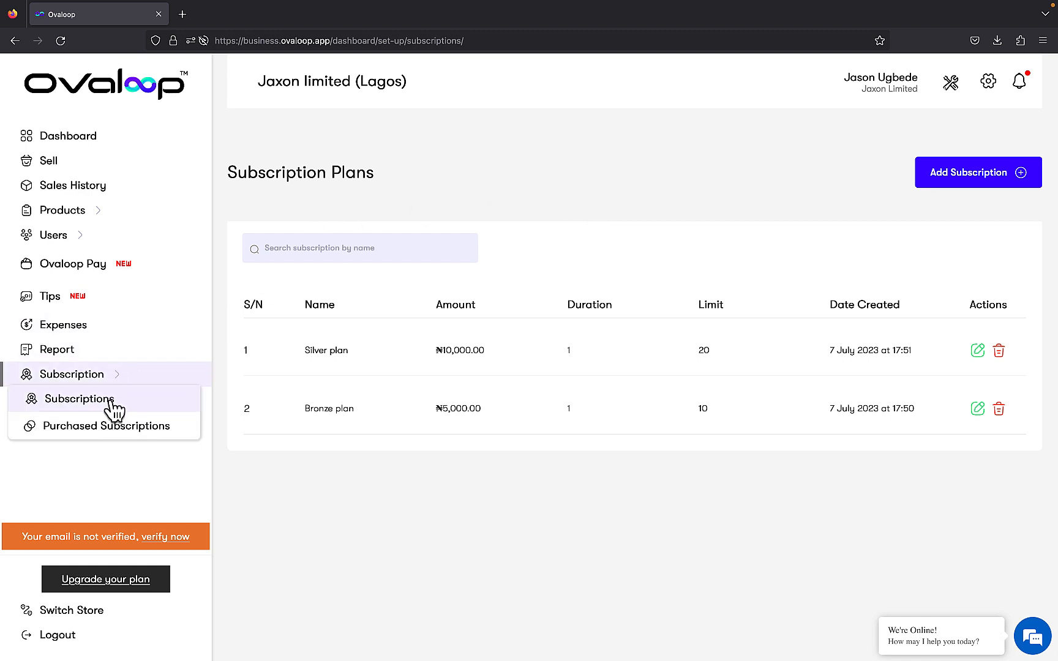
pyautogui.click(75, 410)
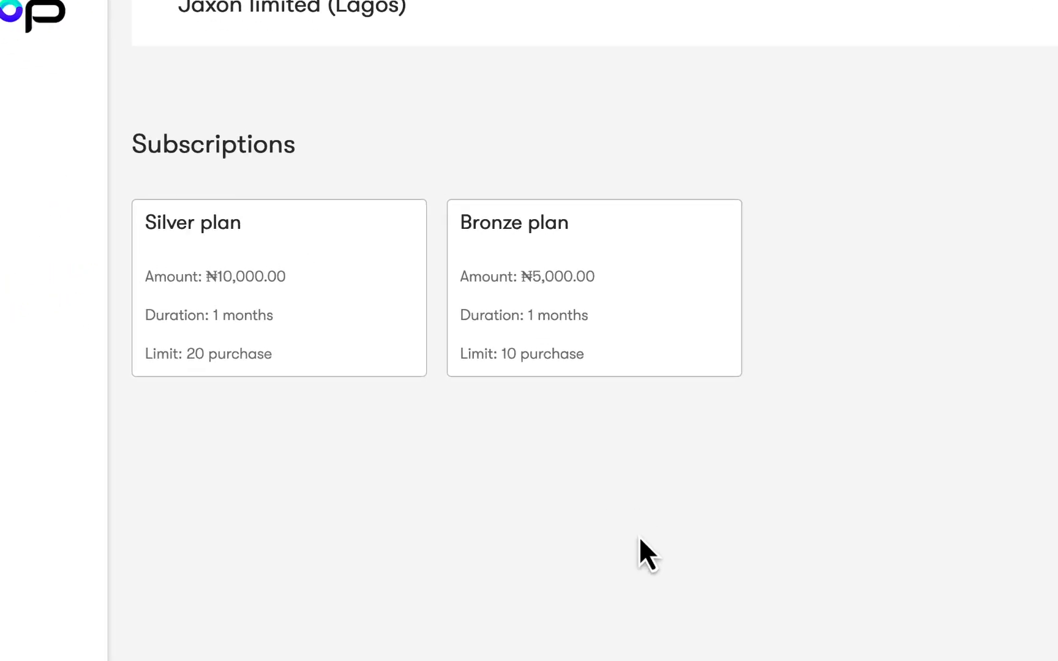
pyautogui.click(563, 290)
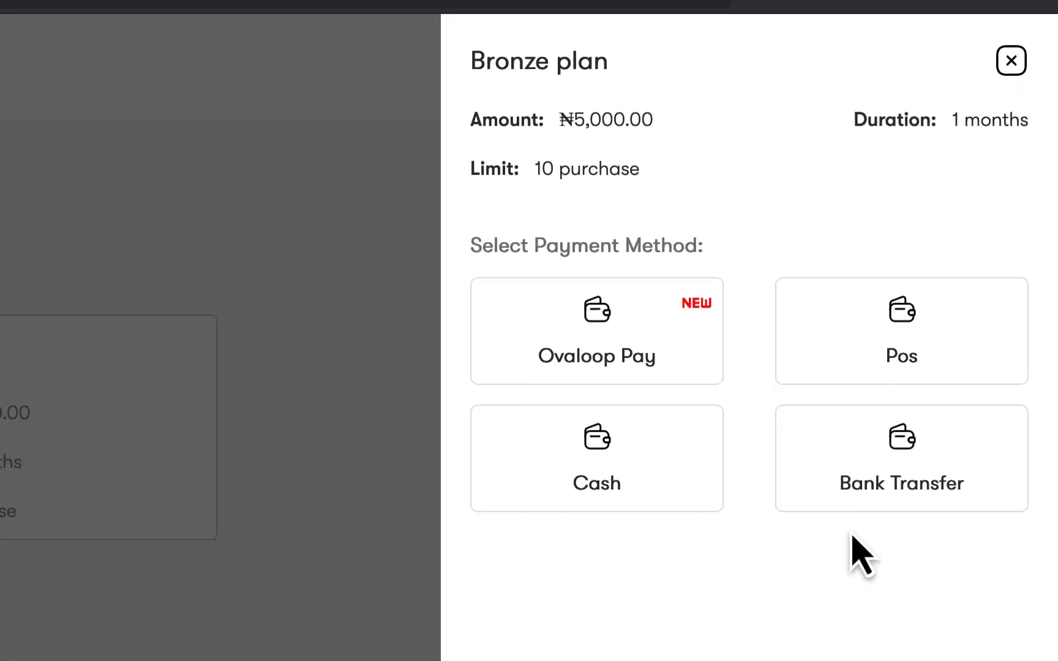
pyautogui.click(657, 441)
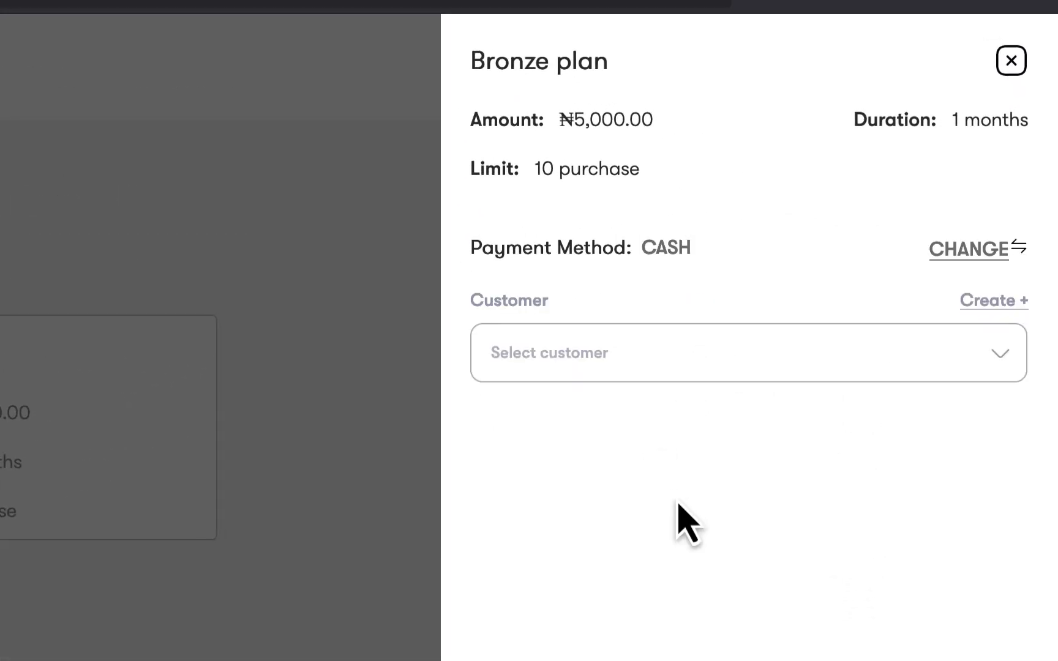
pyautogui.click(702, 353)
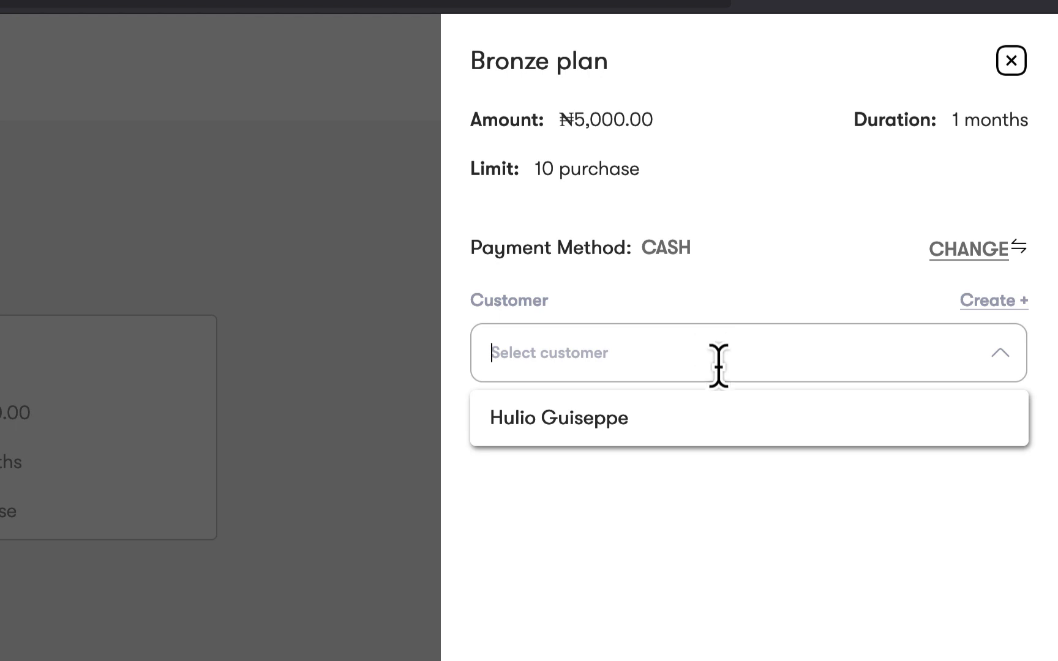
pyautogui.click(713, 419)
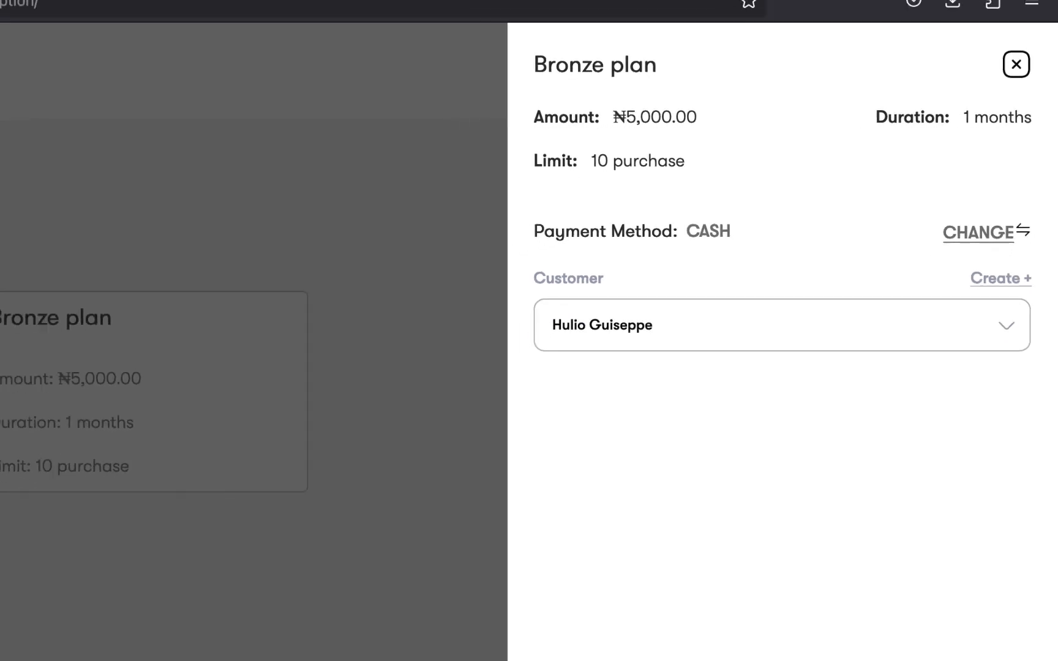
pyautogui.click(882, 638)
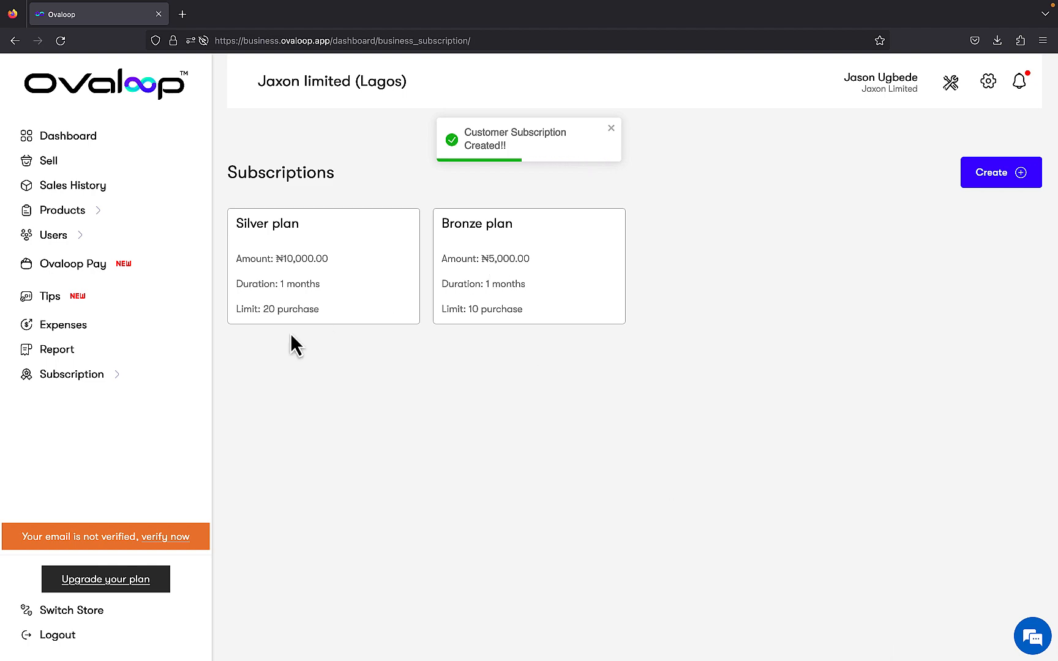
# Open the purchased Bronze plan subscription's details and display its printable receipt
pyautogui.click(113, 375)
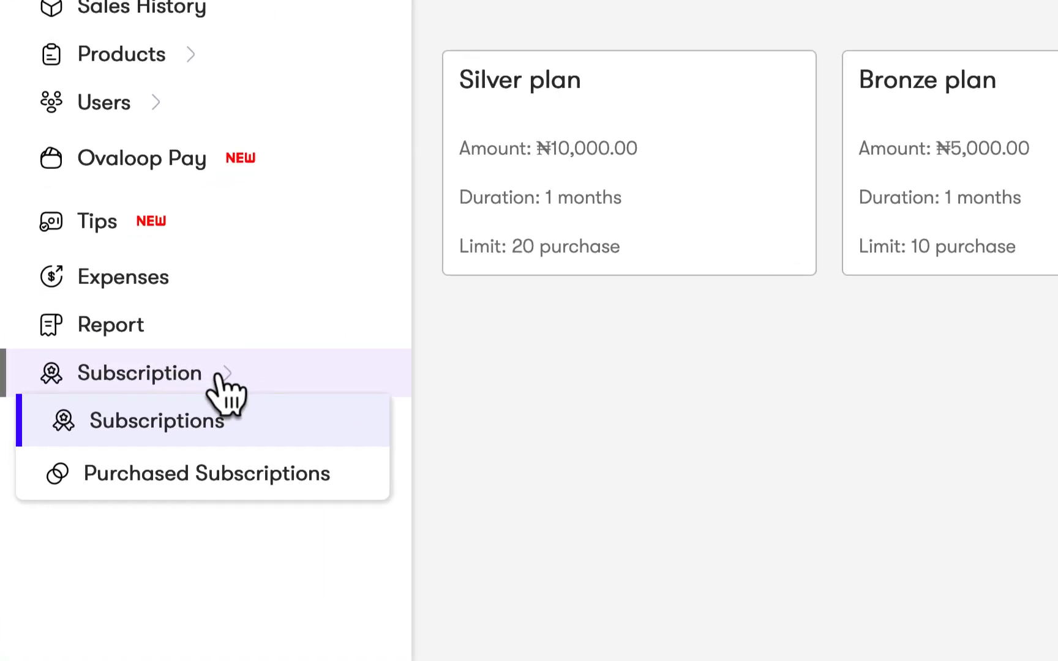
pyautogui.click(216, 487)
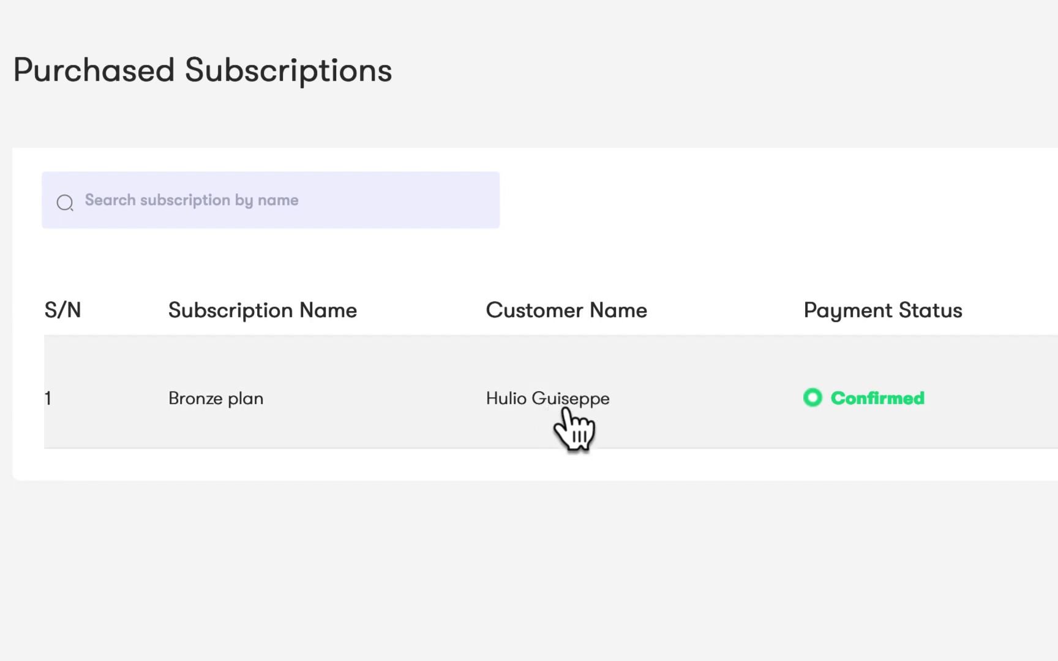
pyautogui.click(623, 411)
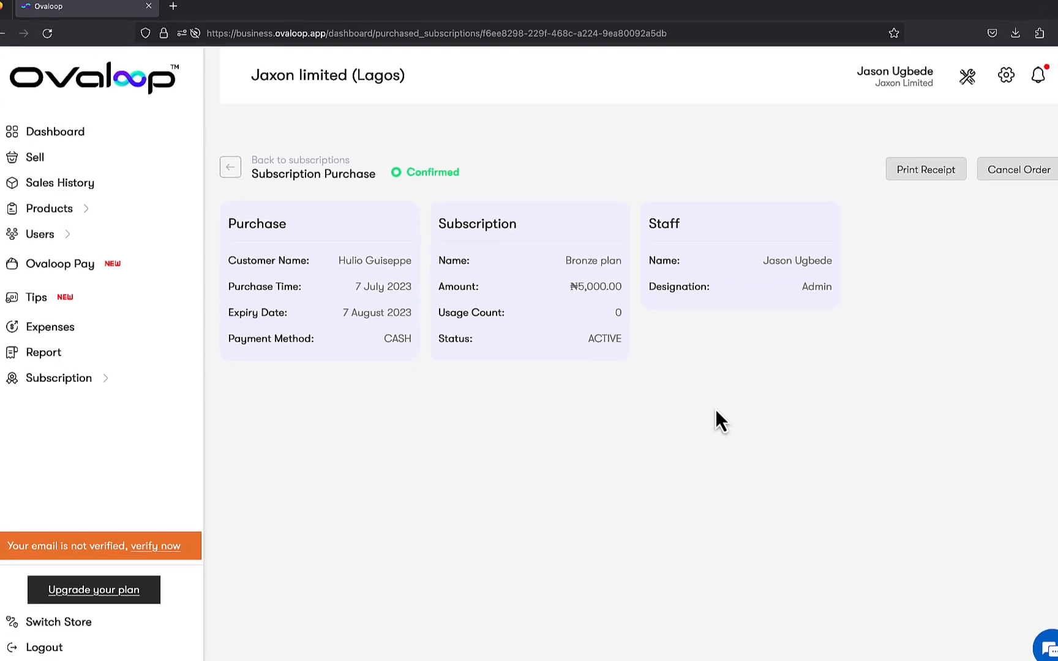
pyautogui.click(926, 178)
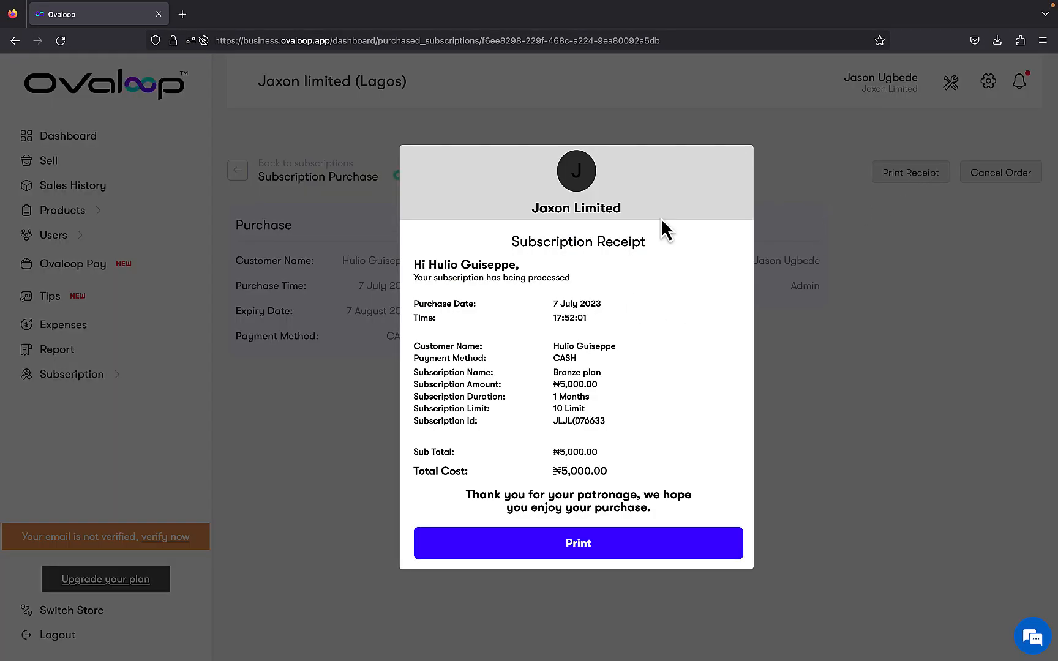
pyautogui.click(873, 306)
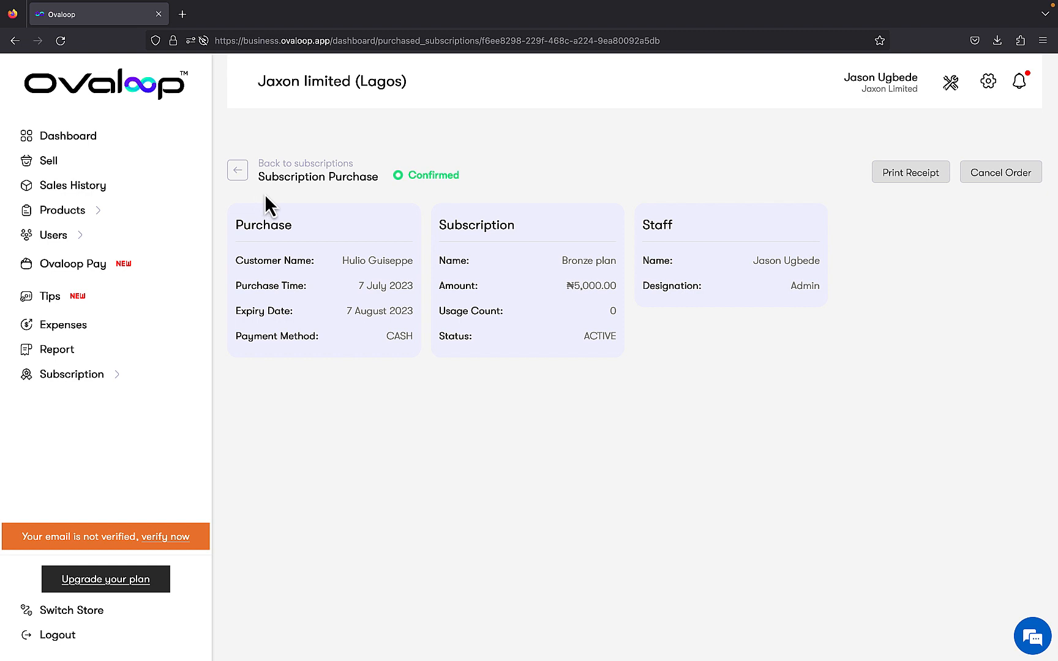
pyautogui.click(112, 170)
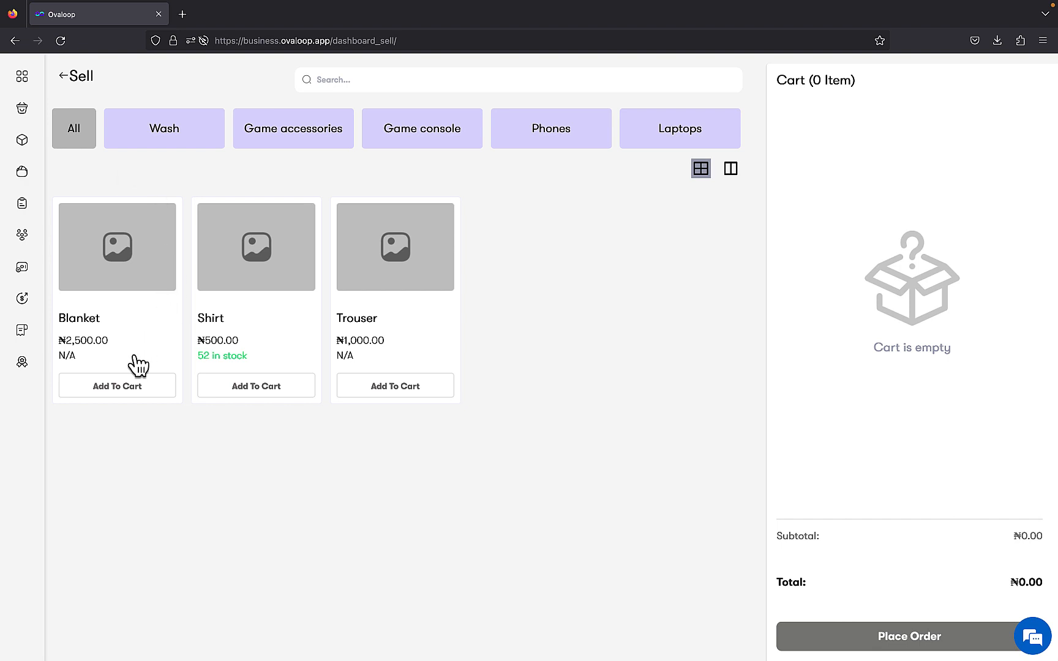
pyautogui.click(147, 393)
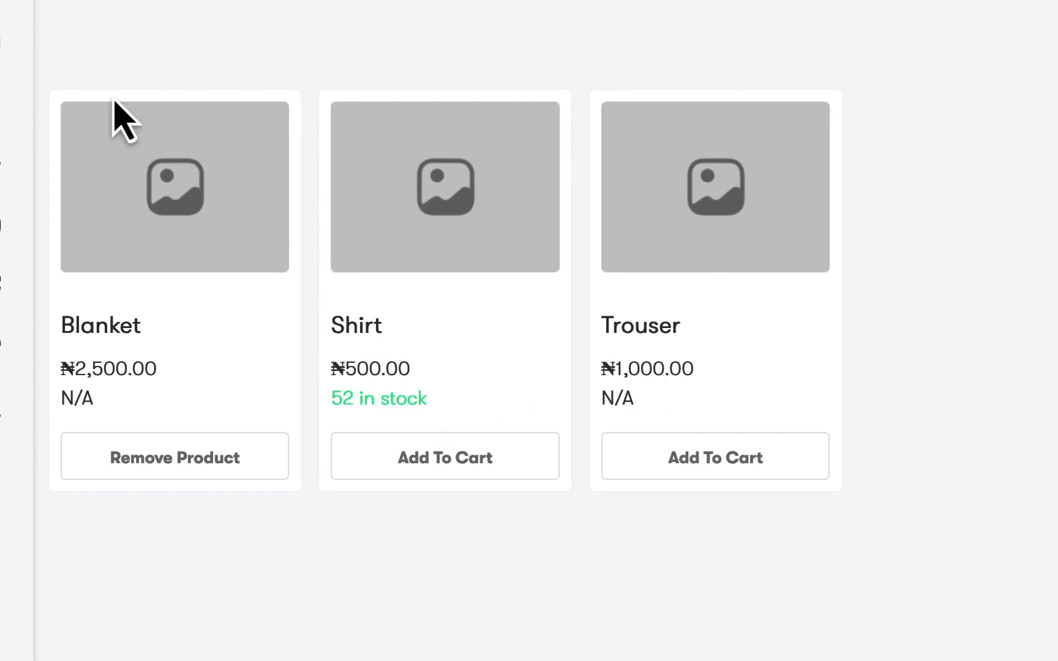
# Turn off Keep stock unit for the Shirt product and save the change
pyautogui.click(25, 89)
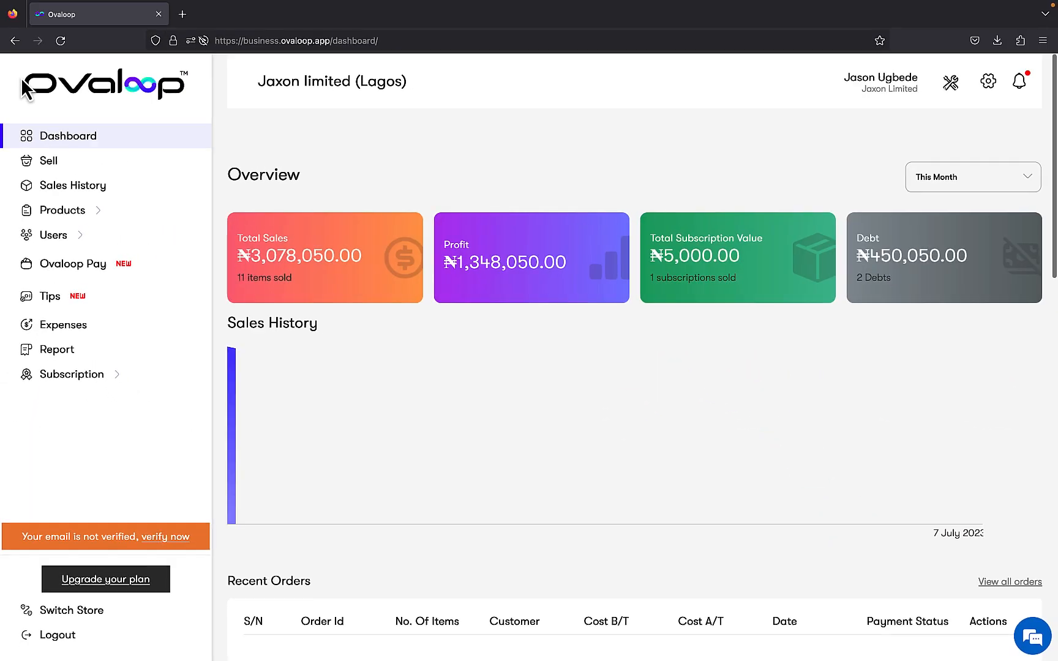
pyautogui.moveTo(76, 217)
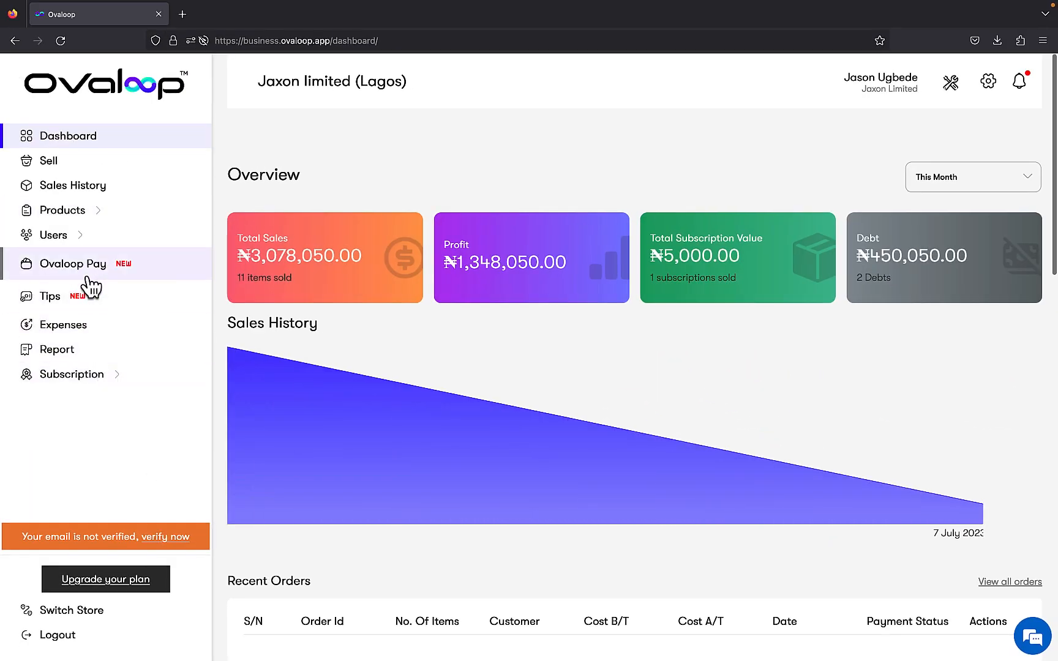
pyautogui.click(79, 239)
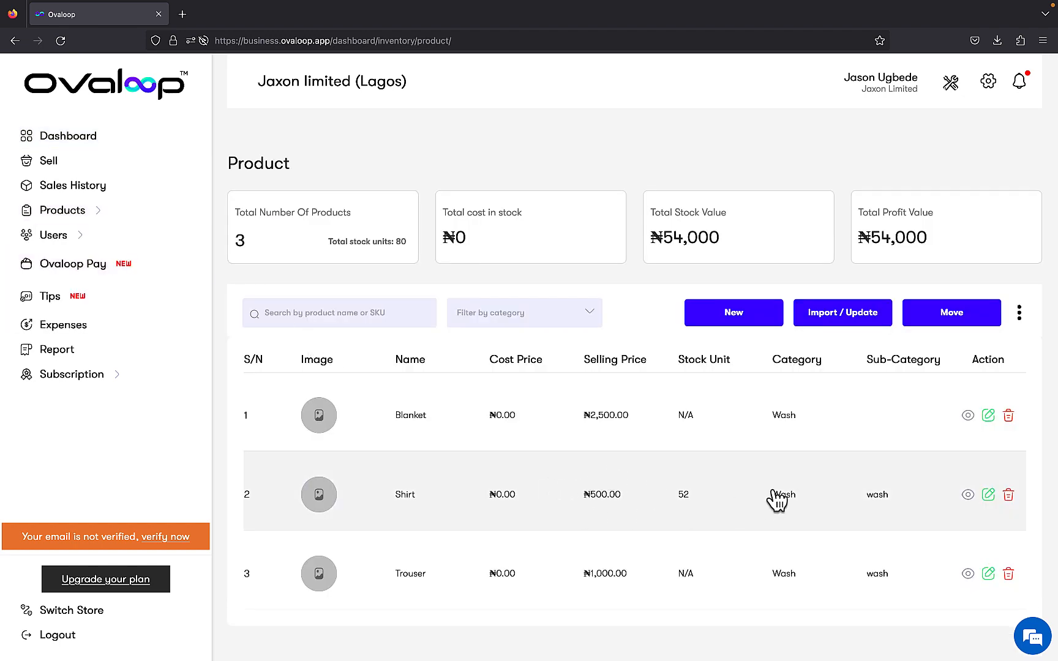
pyautogui.click(989, 495)
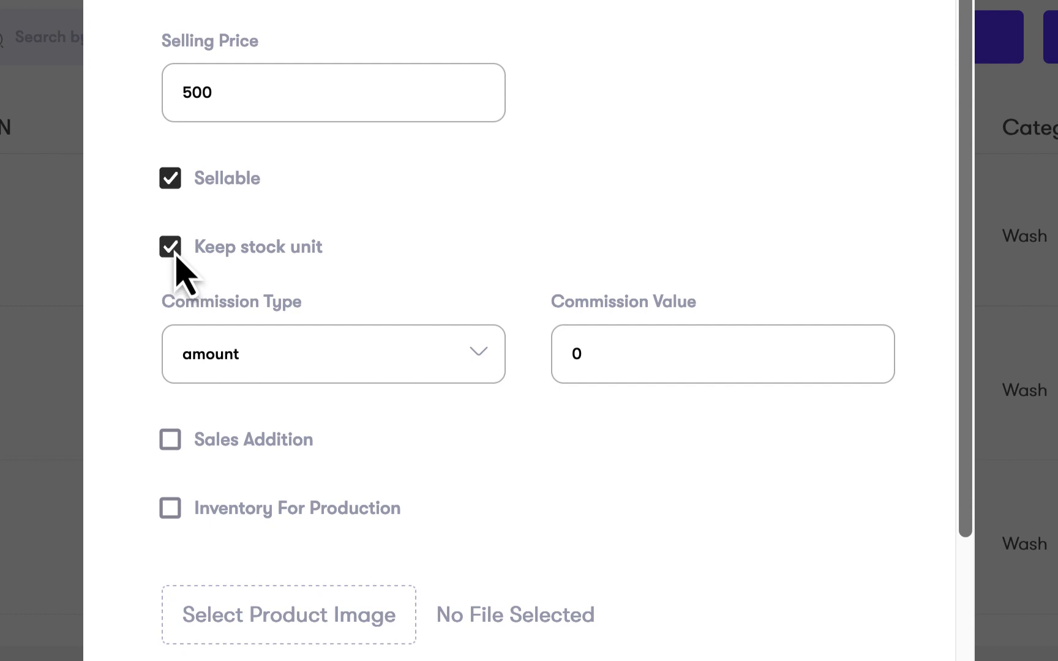
pyautogui.click(174, 246)
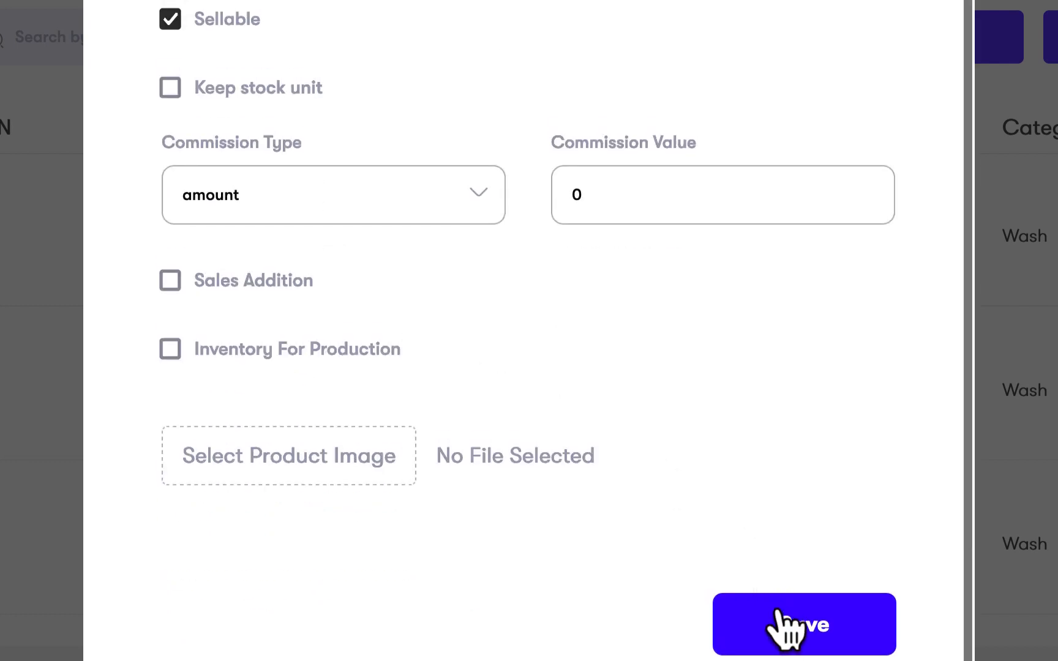
pyautogui.click(800, 631)
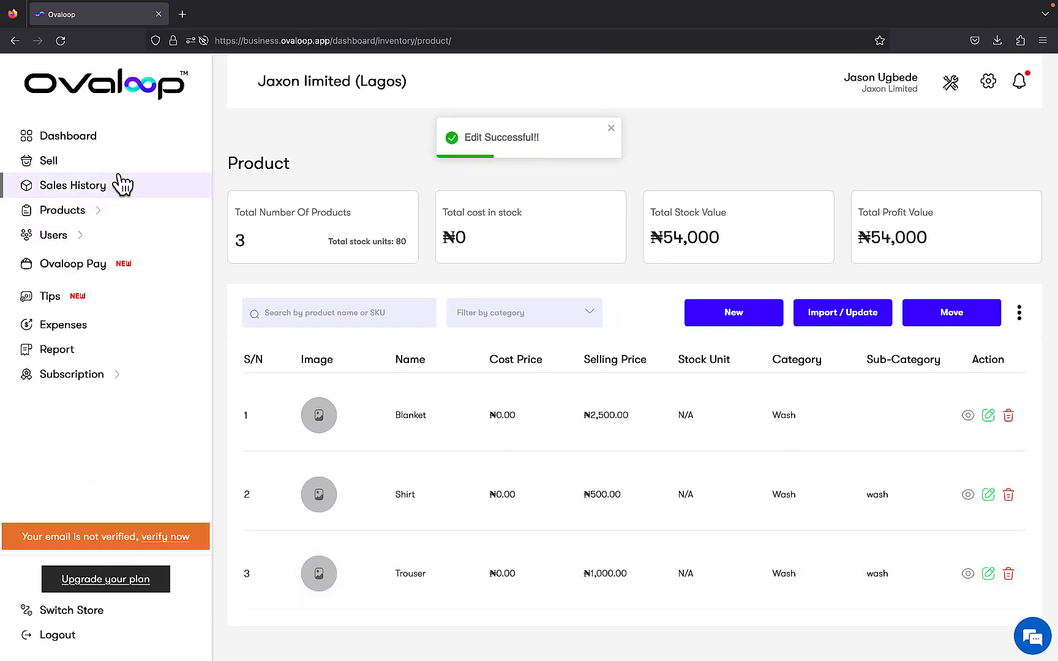
# Start a new sale and add one Blanket and one Shirt to the cart
pyautogui.click(118, 170)
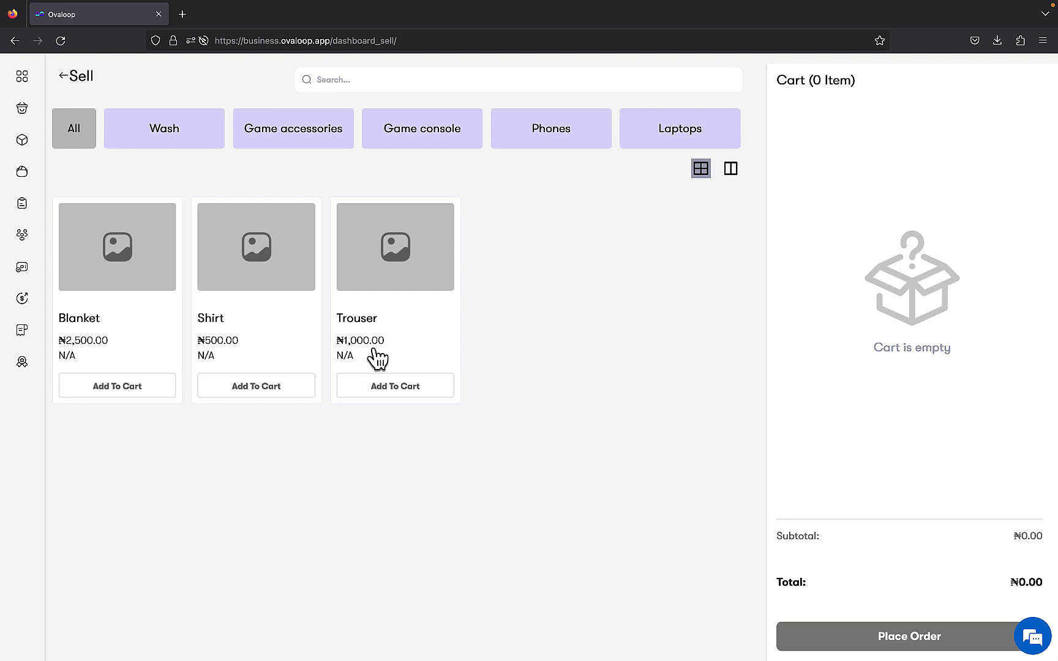
pyautogui.click(145, 390)
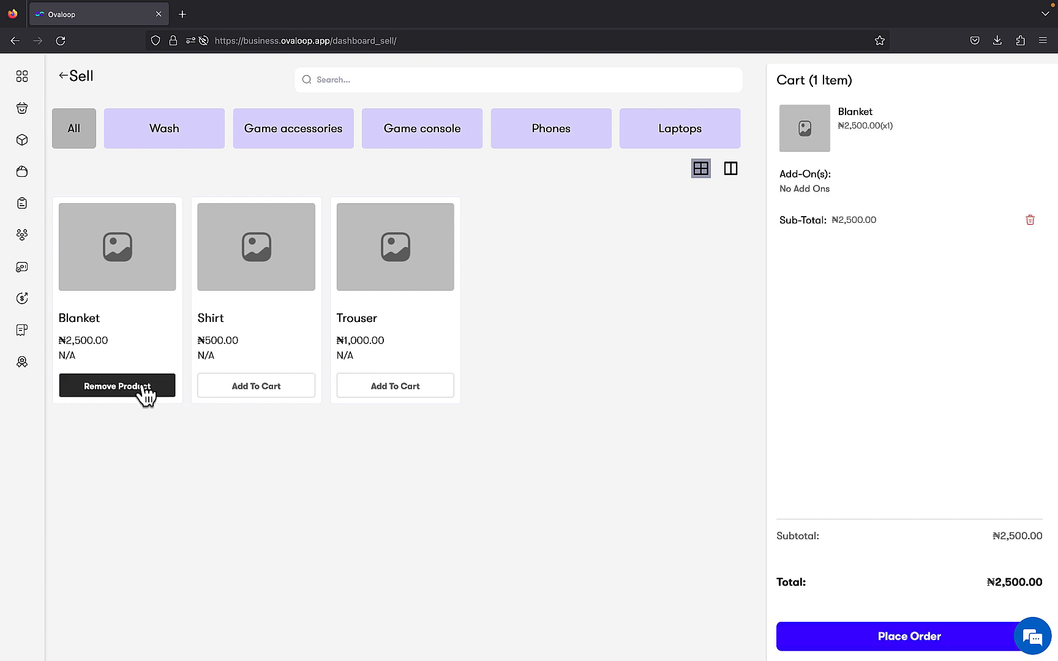
pyautogui.click(242, 395)
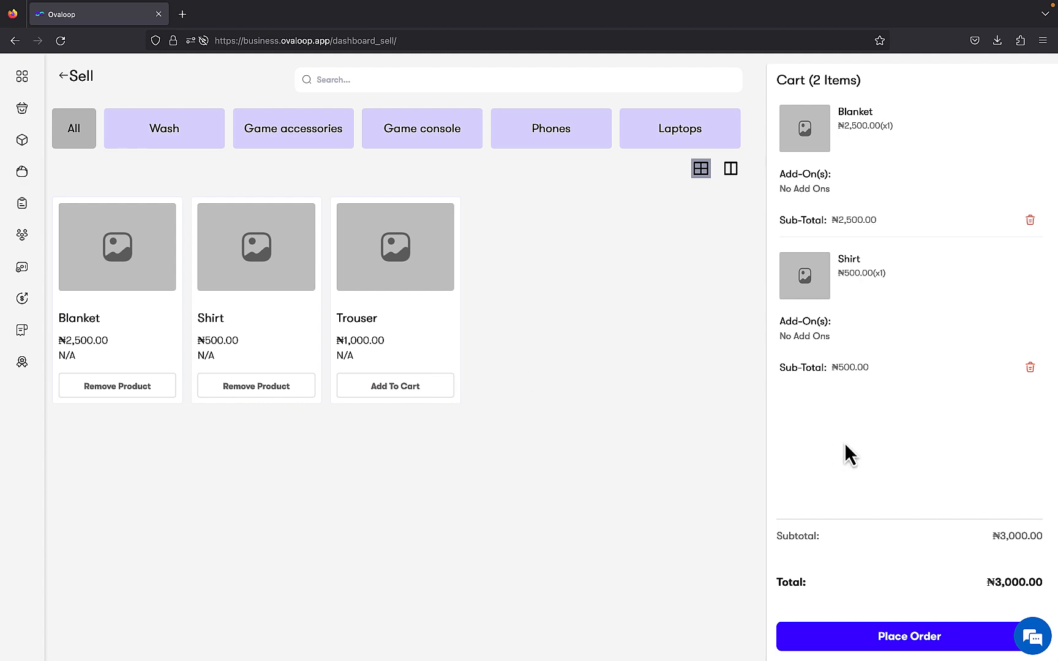
# Place the order with Subscription as payment method, the existing customer and the Bronze plan package, and review the subscription type on the receipt
pyautogui.click(890, 625)
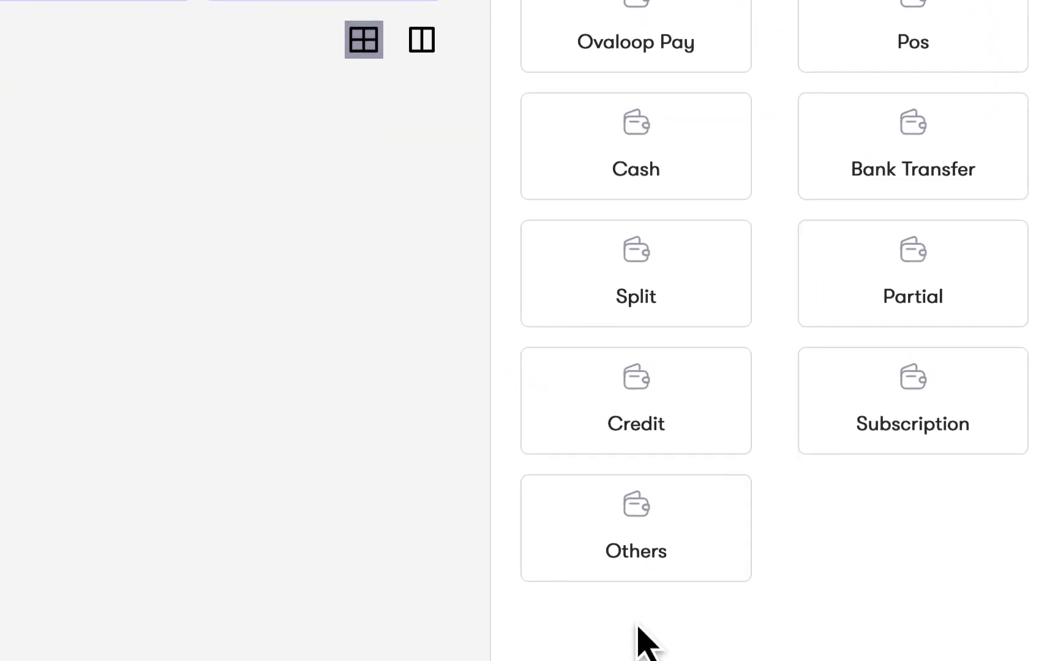
pyautogui.click(877, 428)
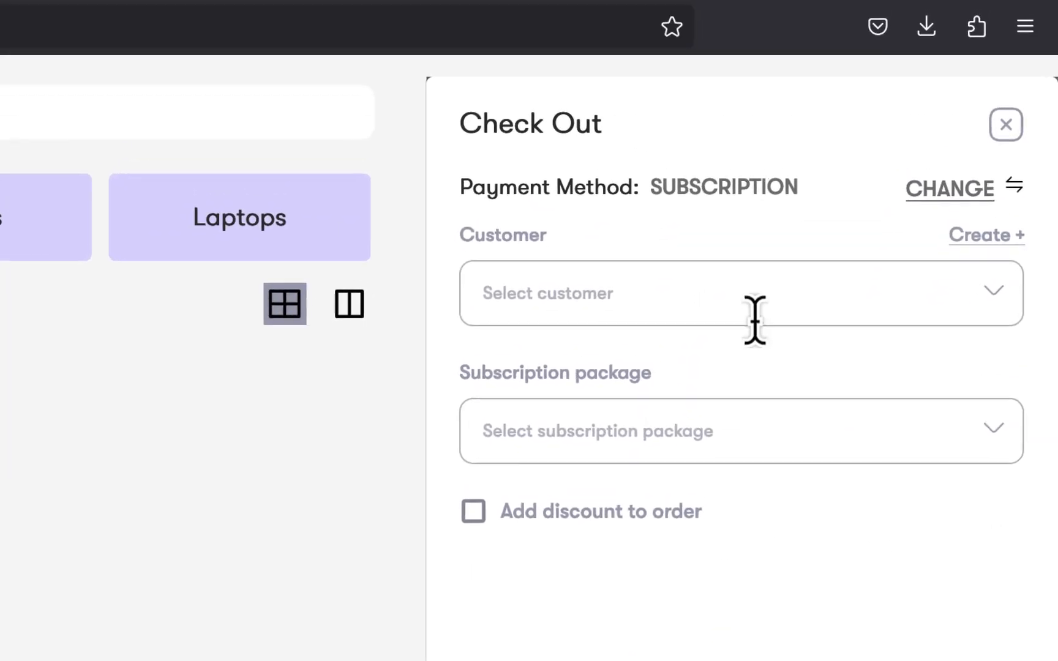
pyautogui.click(763, 286)
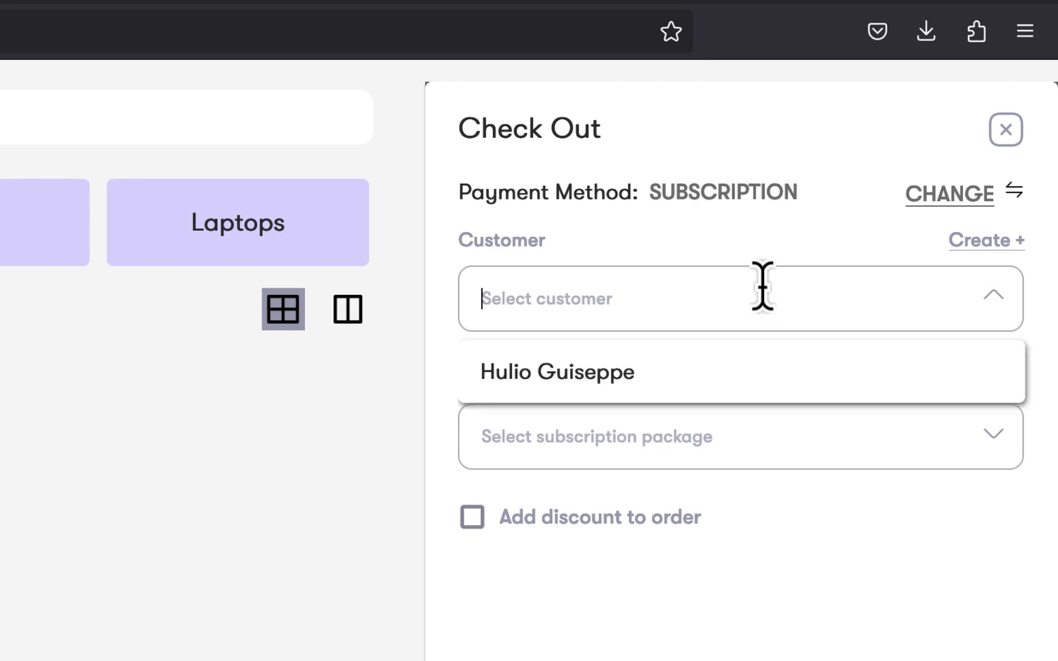
pyautogui.click(769, 368)
pyautogui.click(824, 439)
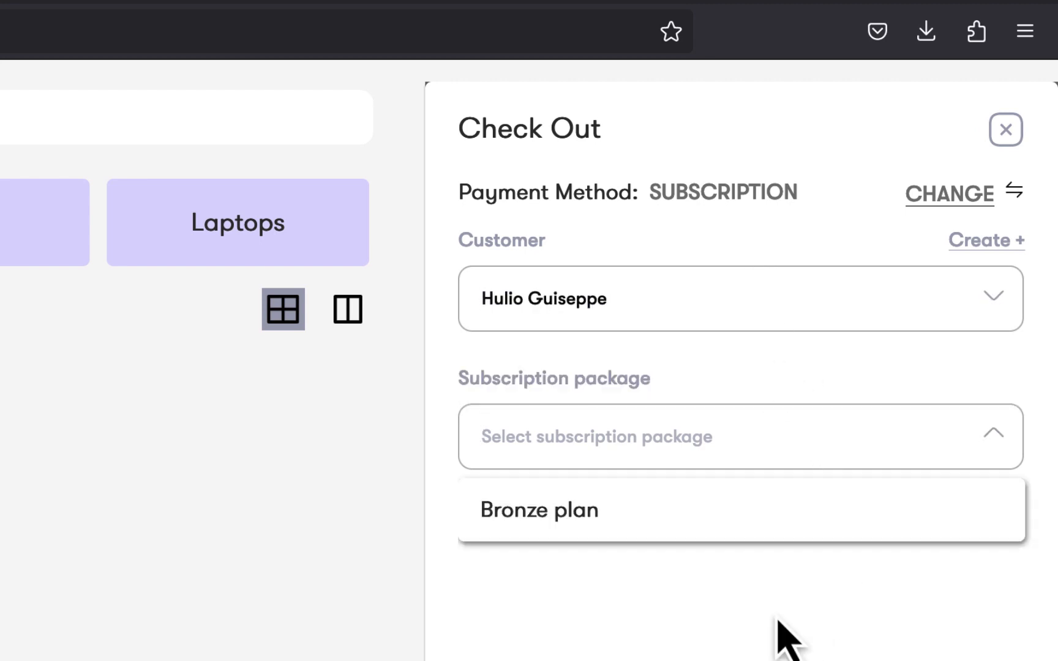
pyautogui.click(814, 512)
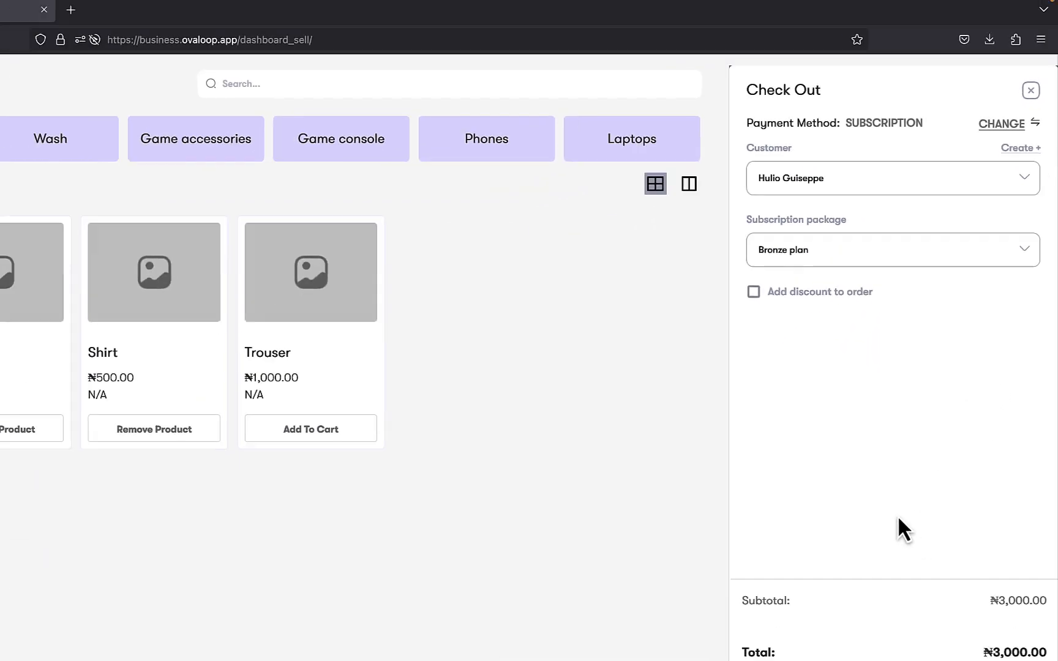
pyautogui.click(882, 647)
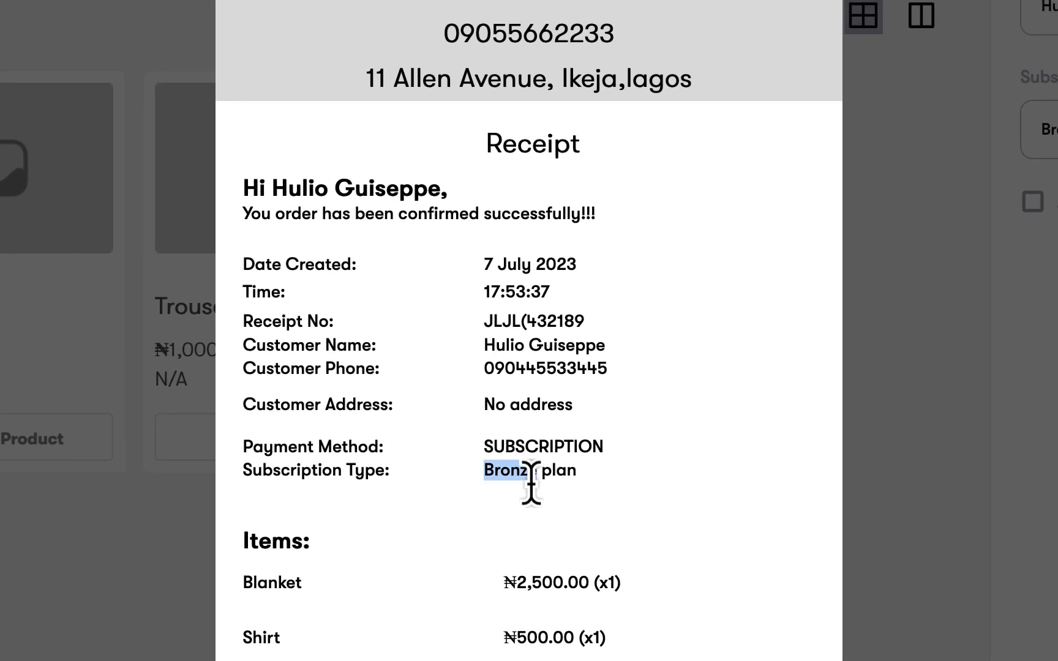
pyautogui.tripleClick(531, 476)
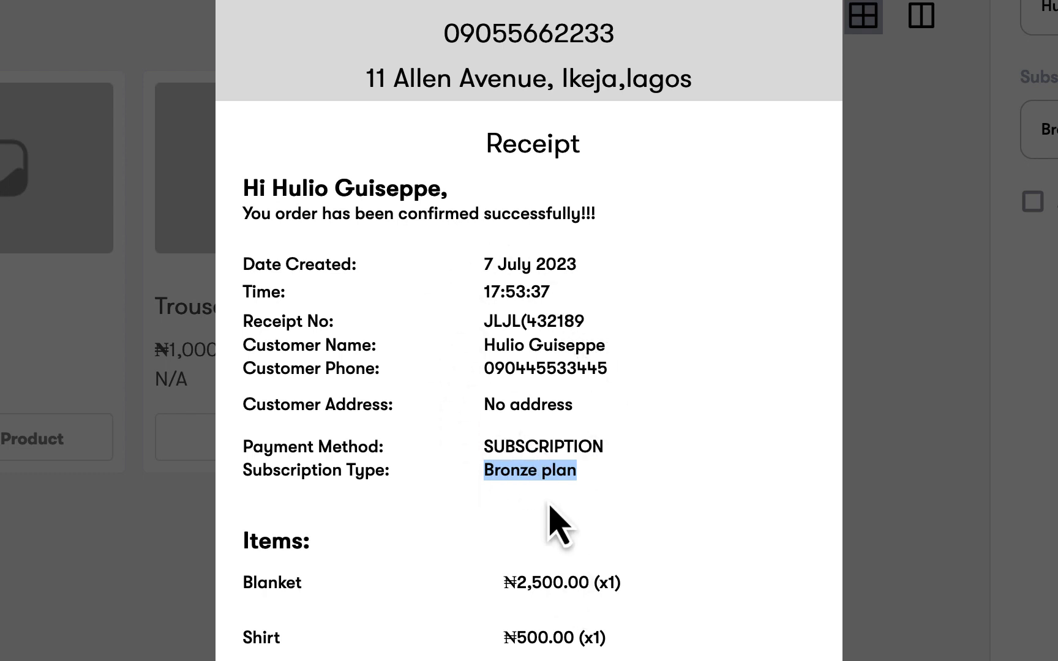
pyautogui.click(76, 568)
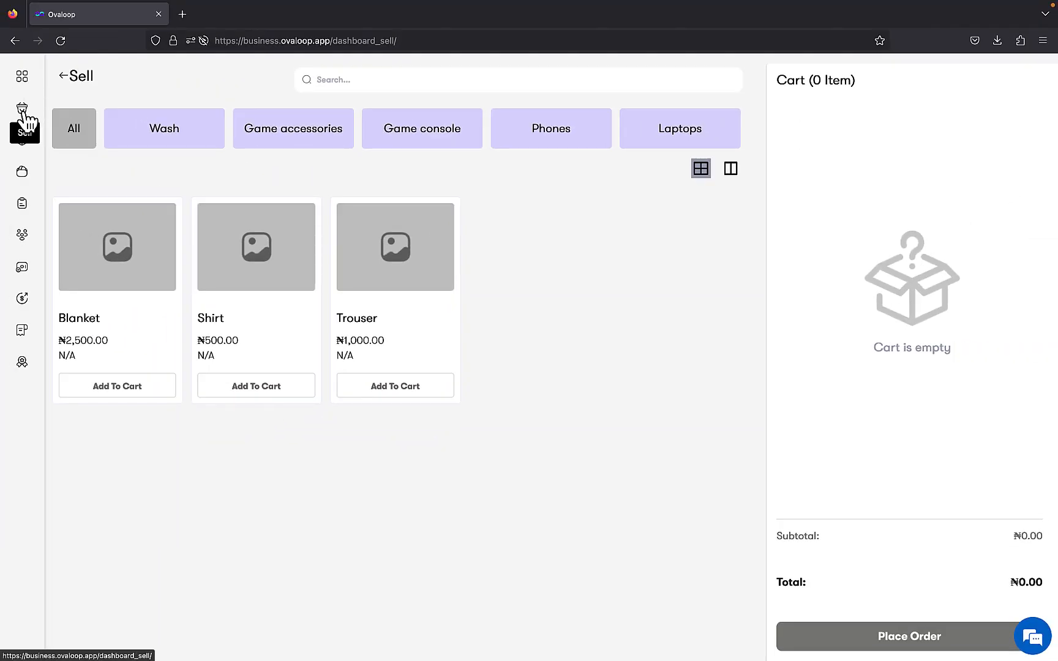
# Open the customer's purchased Bronze plan subscription and check its usage count
pyautogui.click(22, 77)
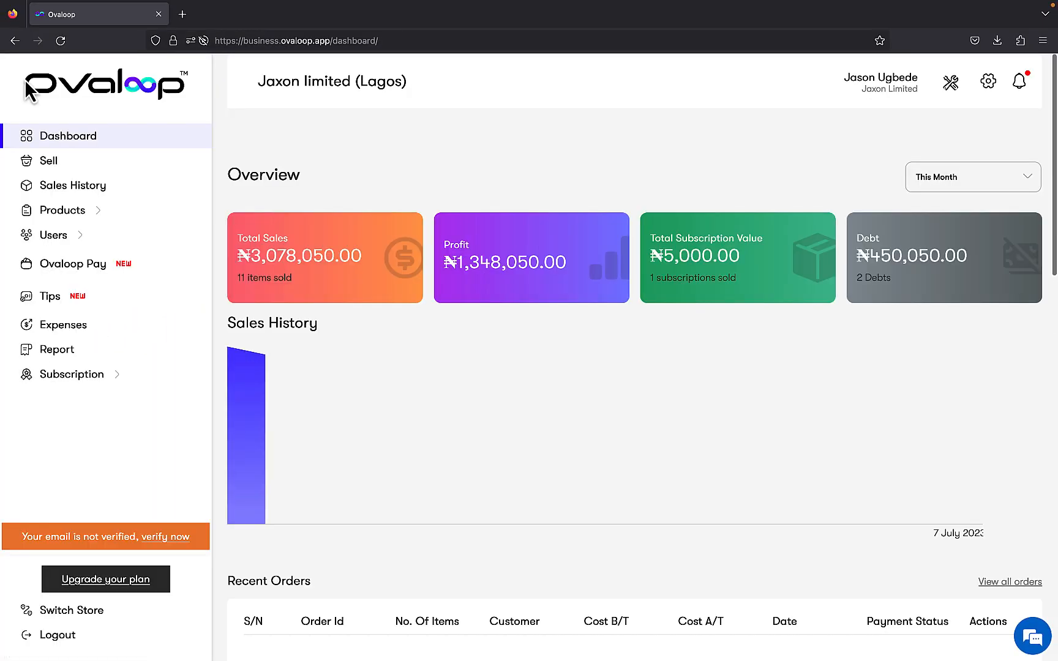
pyautogui.moveTo(69, 211)
pyautogui.moveTo(98, 378)
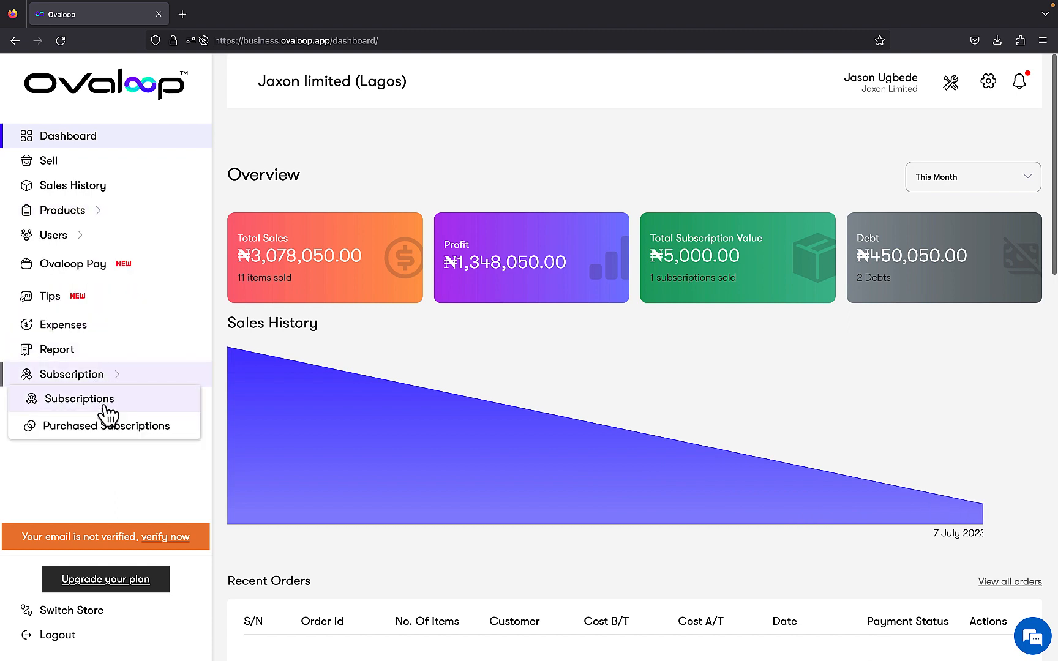
pyautogui.click(98, 428)
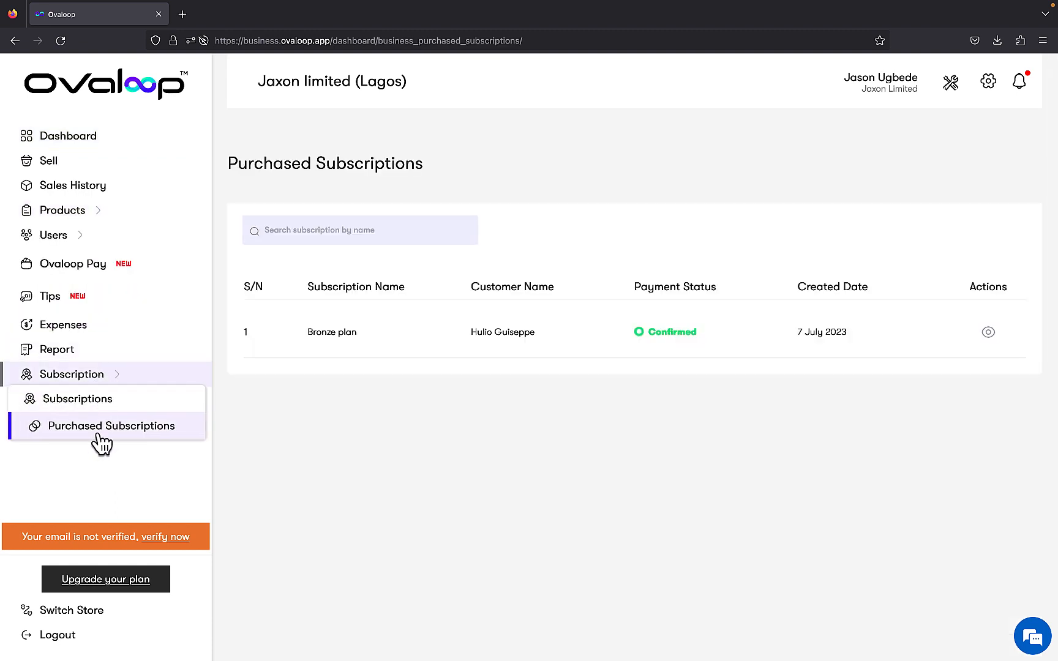
pyautogui.click(512, 333)
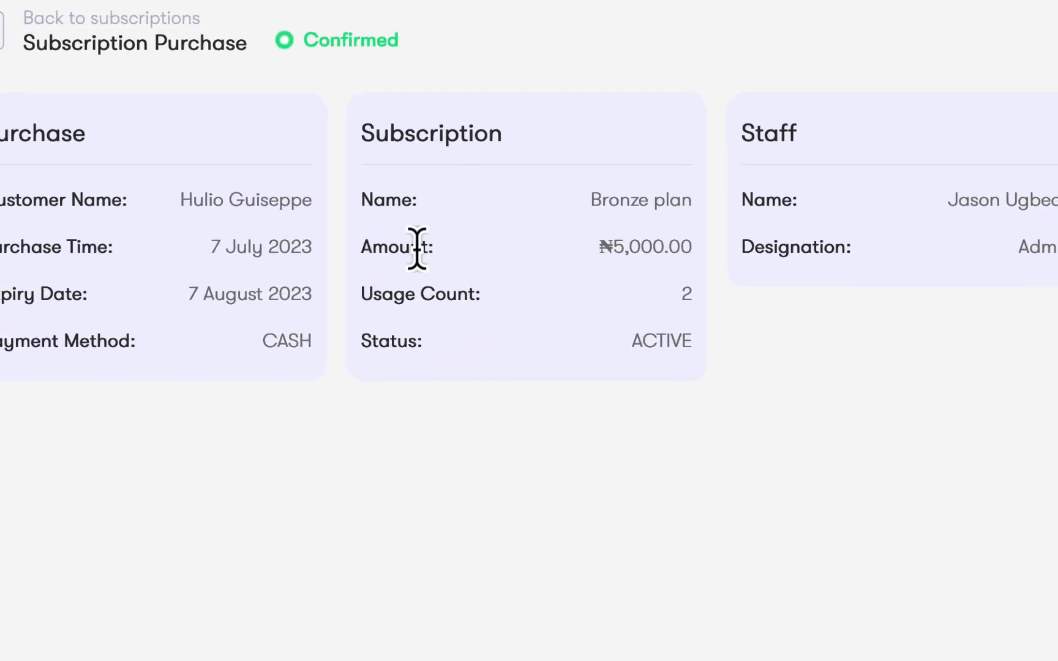
pyautogui.tripleClick(386, 298)
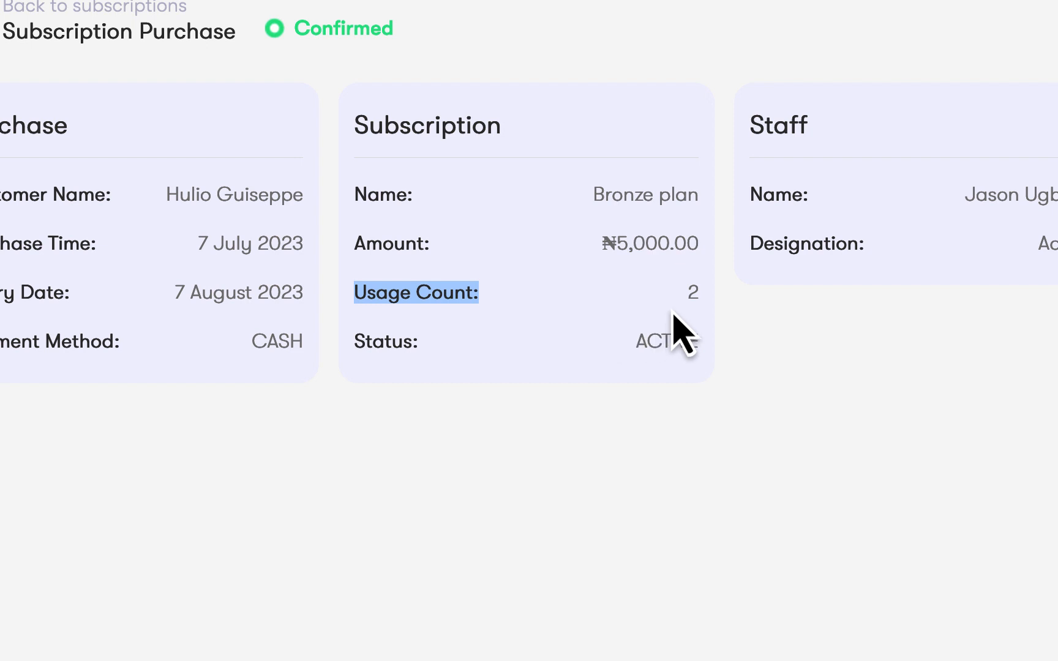
pyautogui.doubleClick(694, 294)
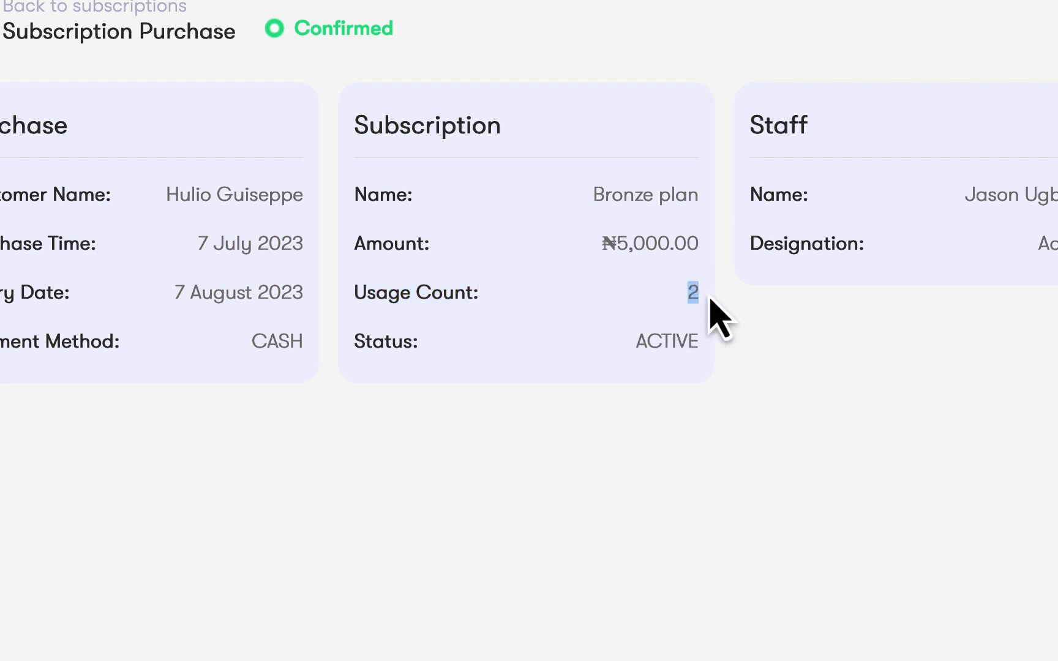
pyautogui.click(729, 296)
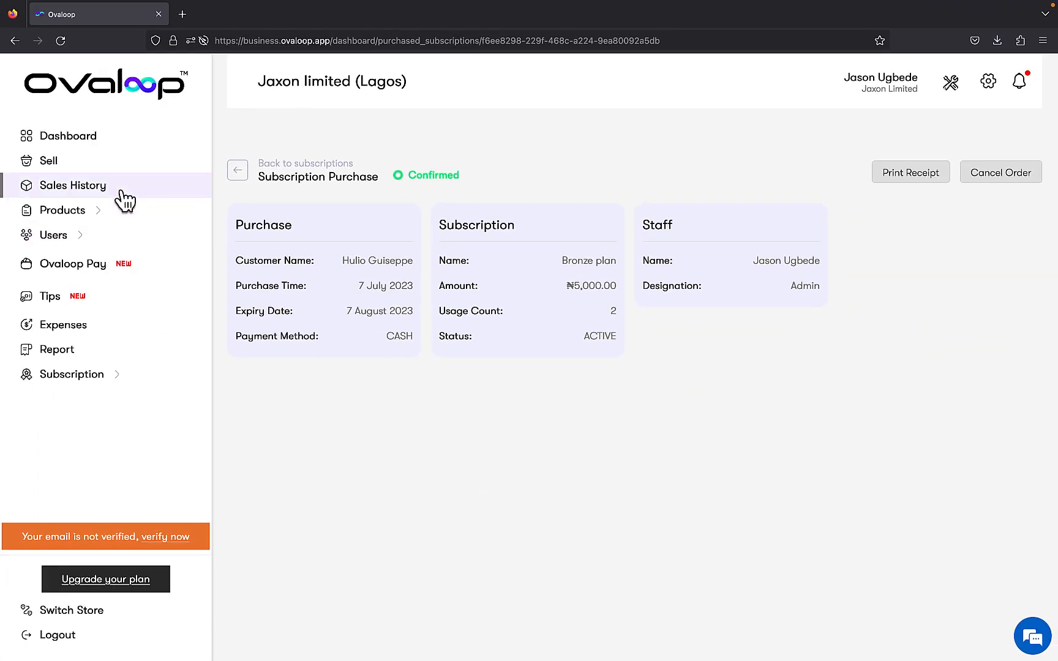
# Open the customer's most recent order in the sales history and review its items, payment method and subscription name
pyautogui.click(123, 194)
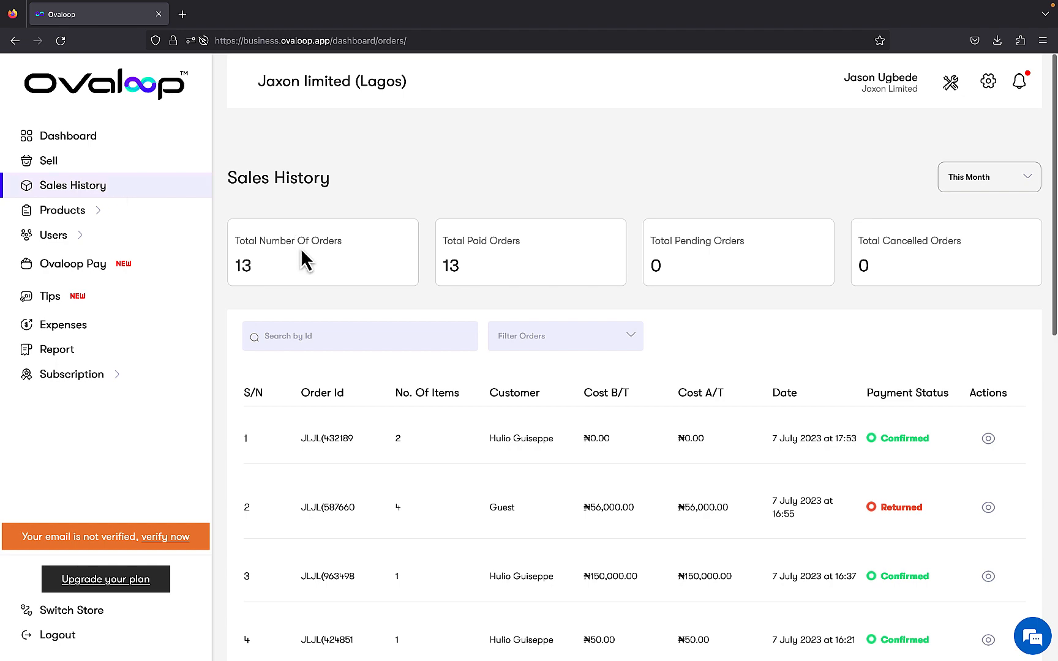
pyautogui.click(534, 439)
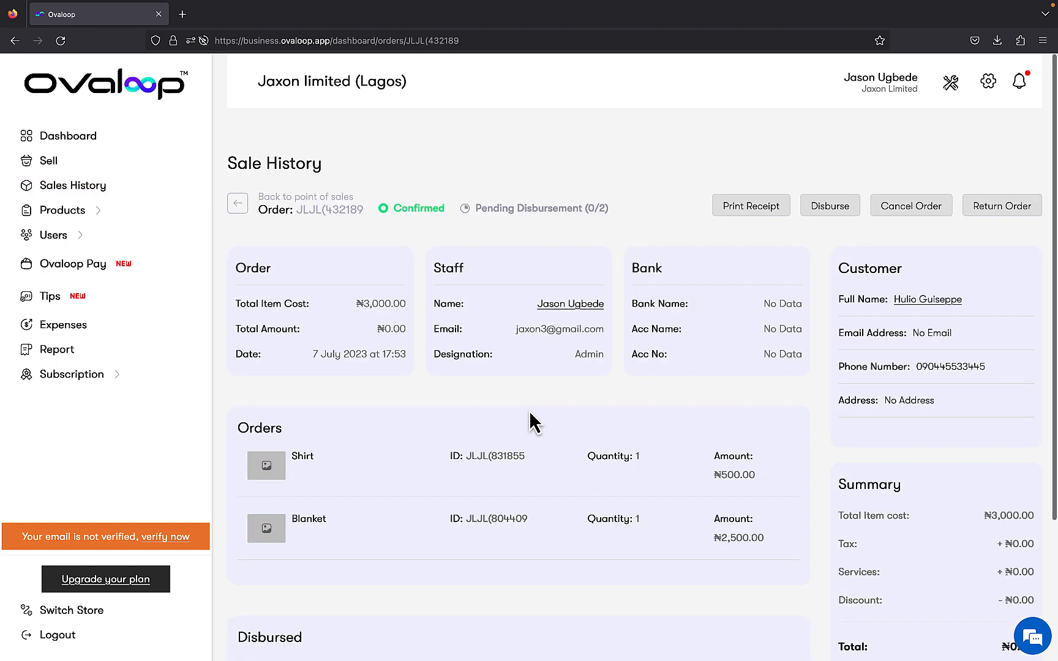
pyautogui.scroll(-4, 539, 416)
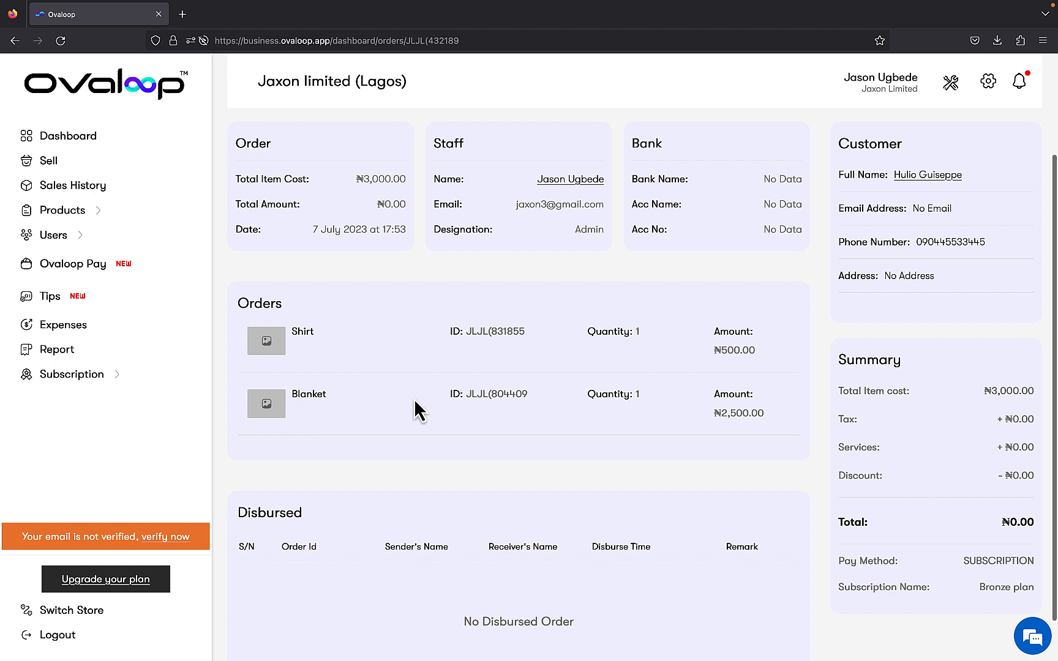
pyautogui.scroll(1, 422, 409)
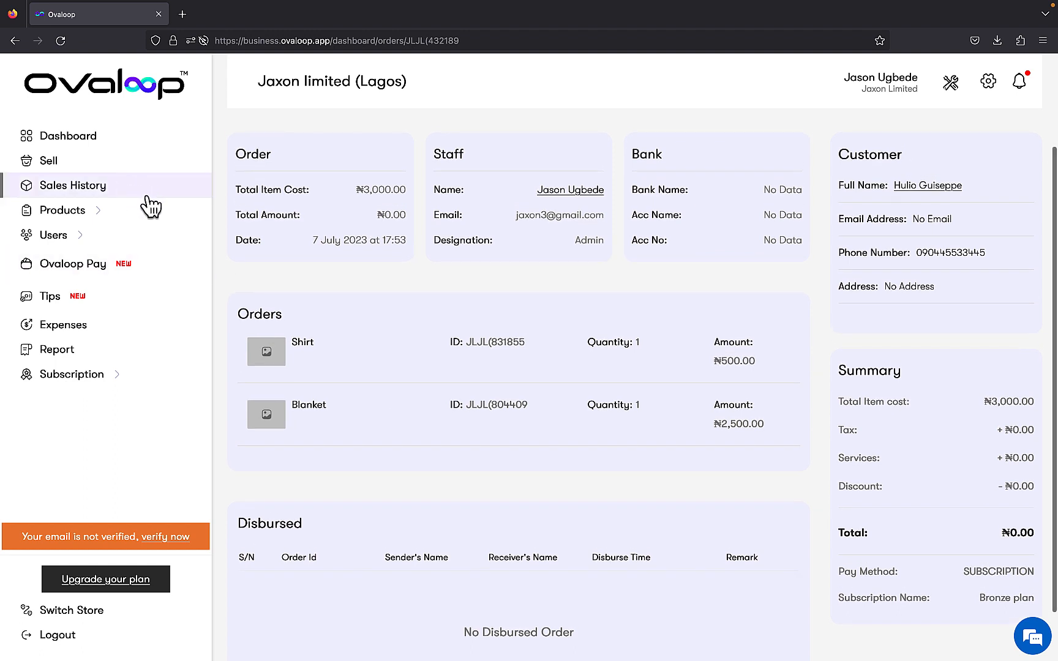
# Edit the Bronze plan in the subscription plan setup to exempt the Blanket product, and save the change
pyautogui.click(987, 83)
pyautogui.click(950, 84)
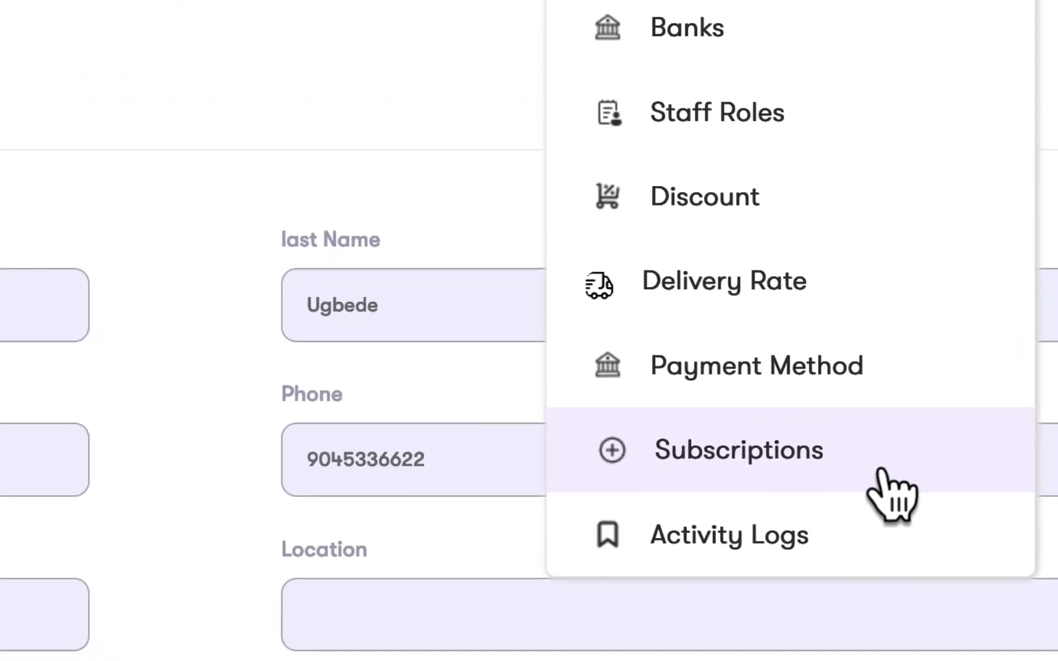
pyautogui.click(840, 603)
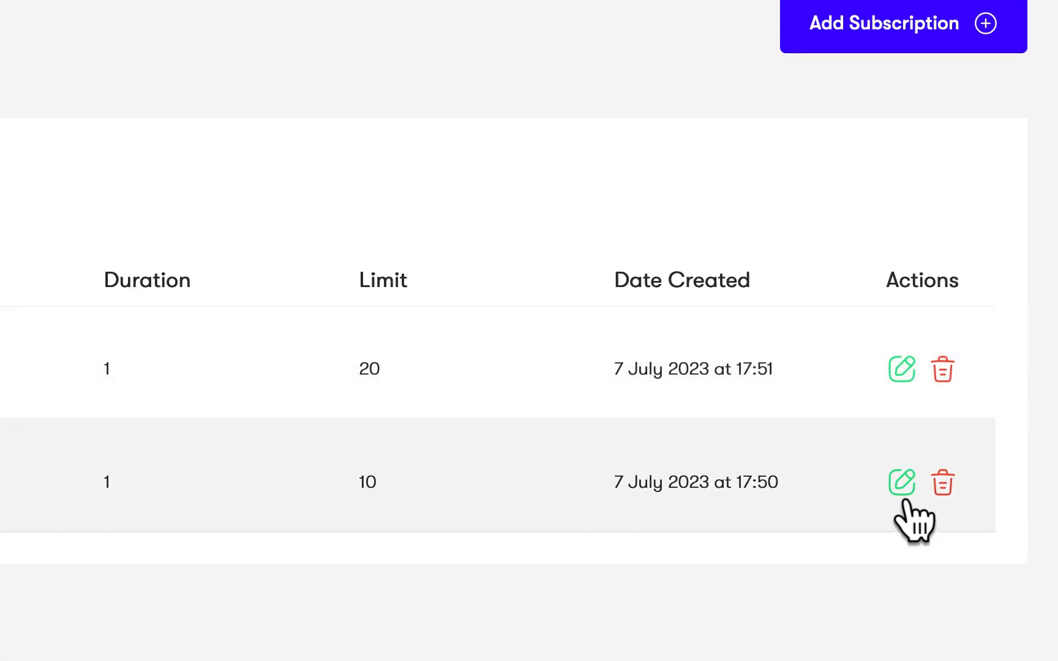
pyautogui.click(904, 497)
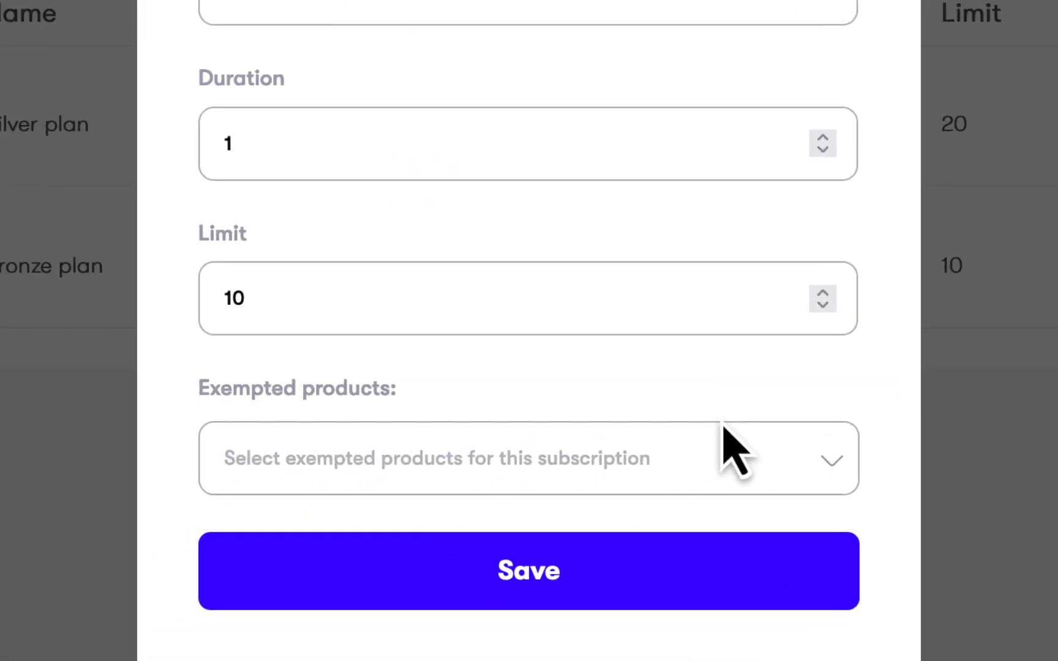
pyautogui.click(594, 460)
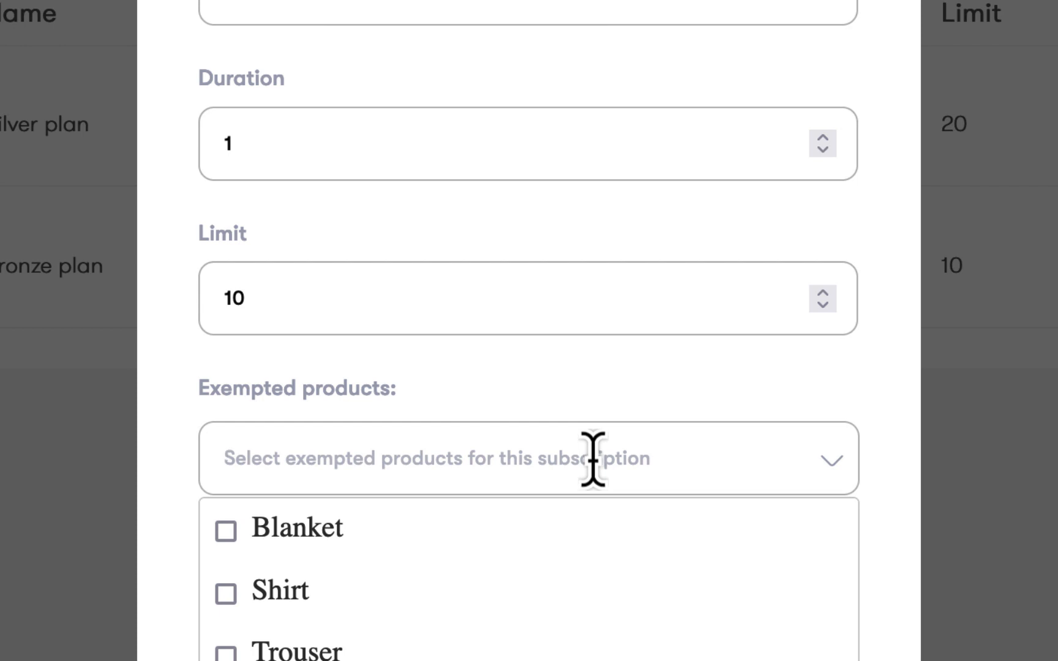
pyautogui.click(228, 542)
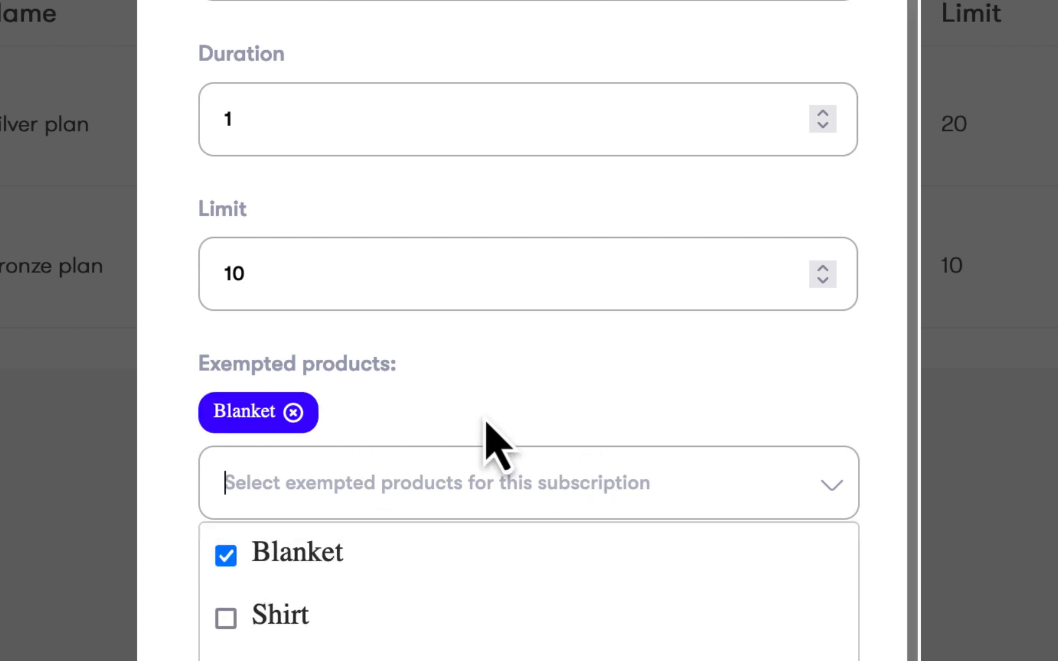
pyautogui.click(567, 362)
pyautogui.click(603, 593)
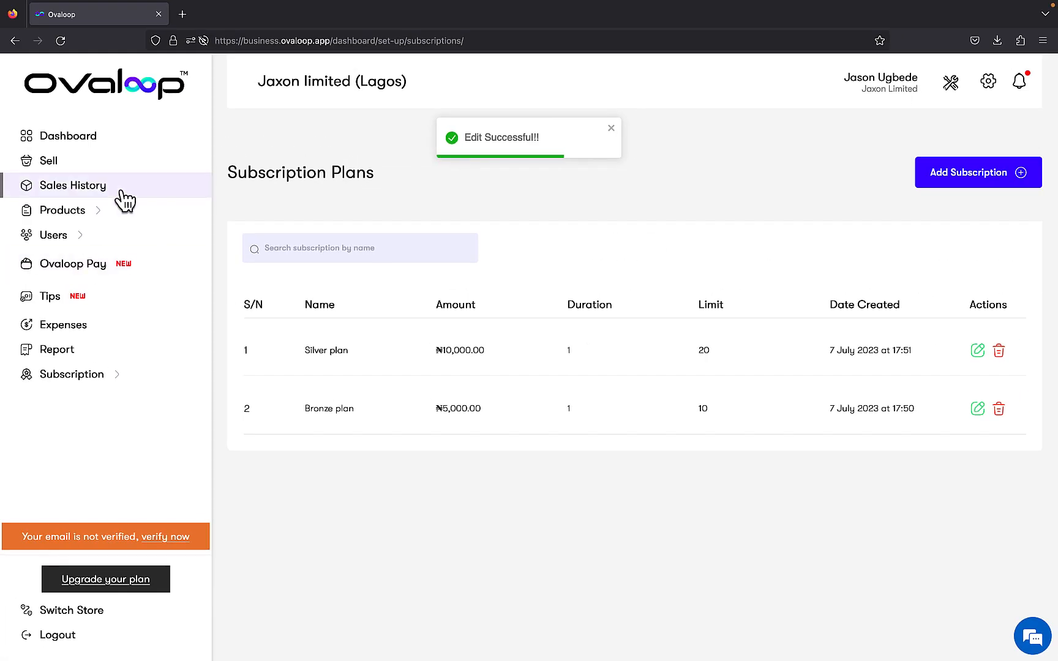
# Try to sell one Blanket to the existing customer with Subscription as payment method and the Bronze plan package
pyautogui.click(109, 162)
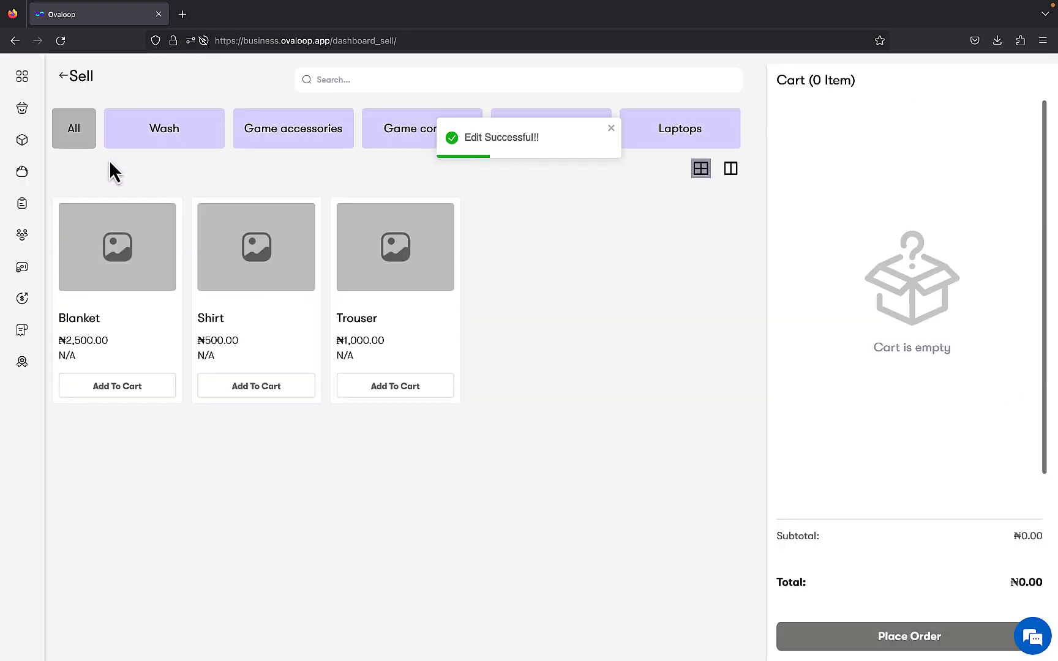
pyautogui.click(138, 398)
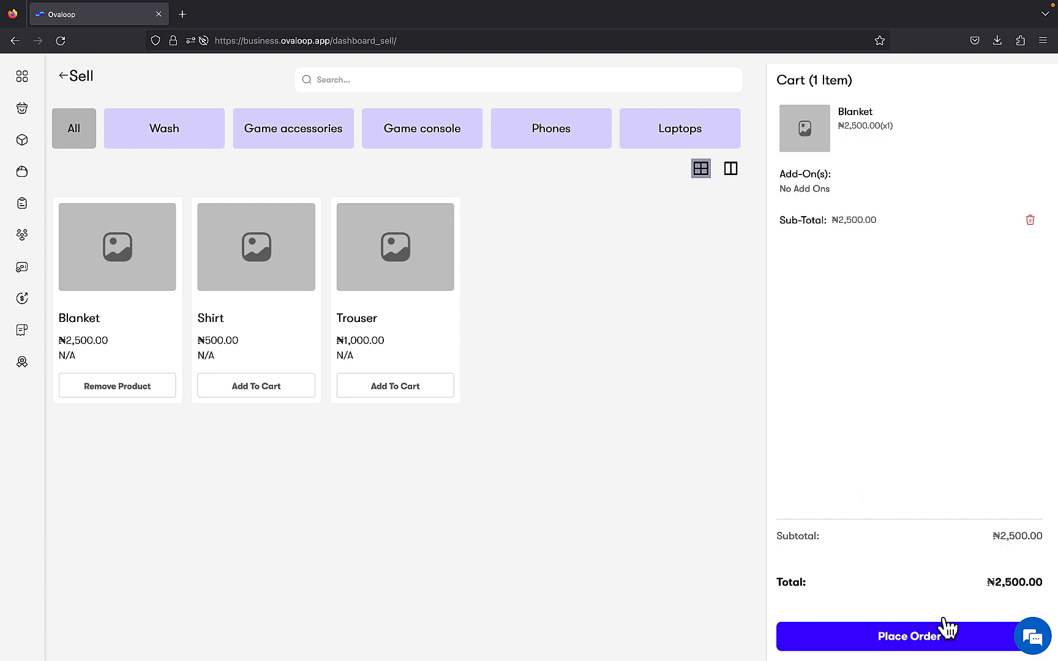
pyautogui.click(937, 644)
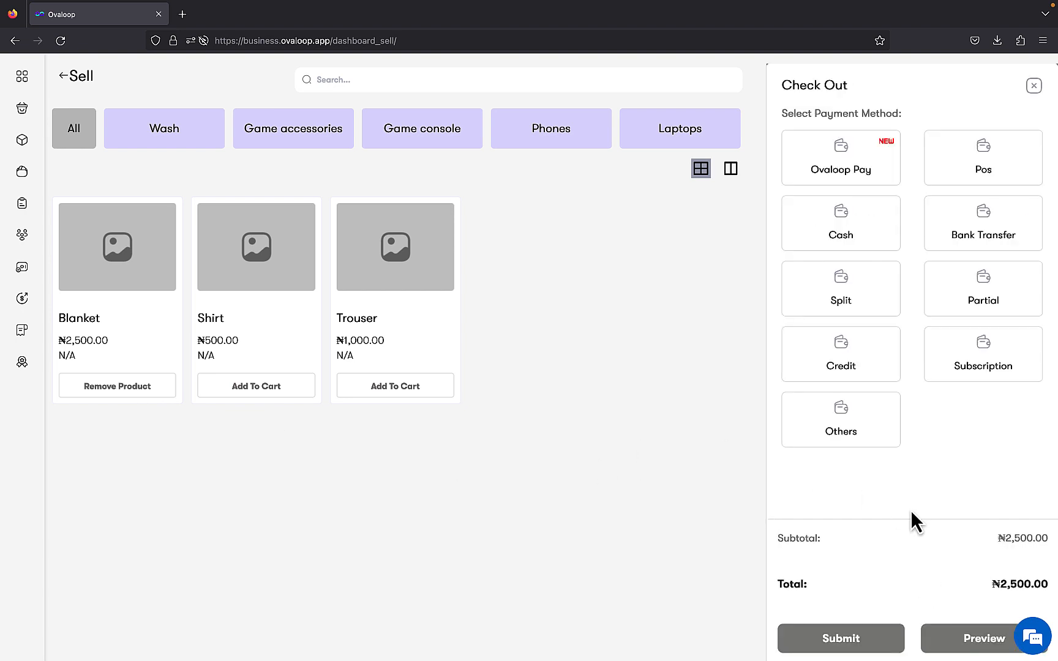
pyautogui.click(969, 358)
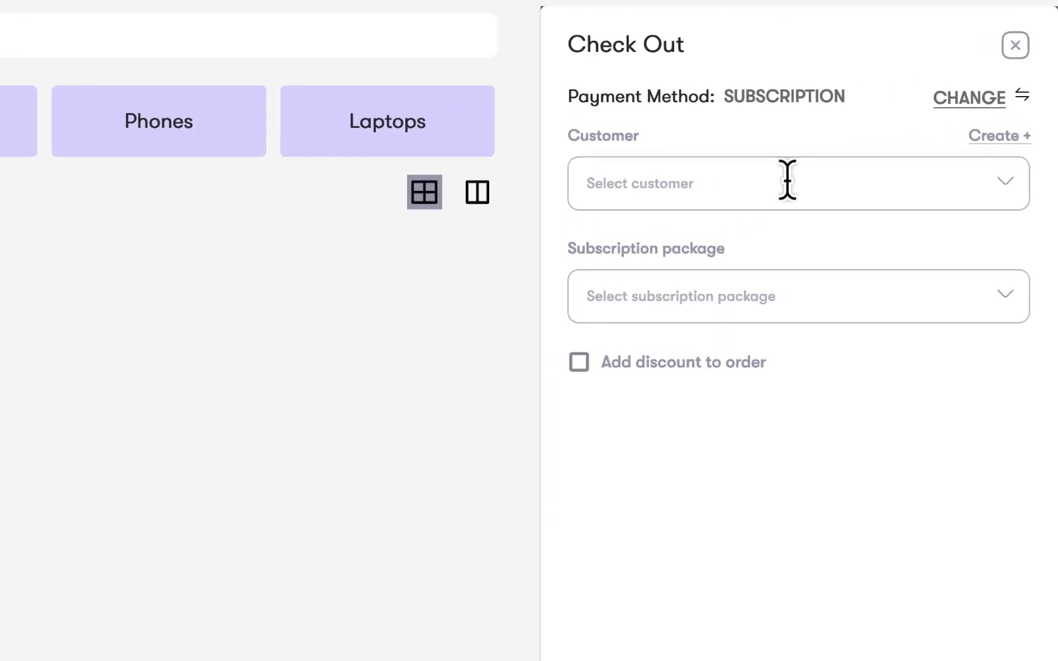
pyautogui.click(905, 161)
pyautogui.click(765, 251)
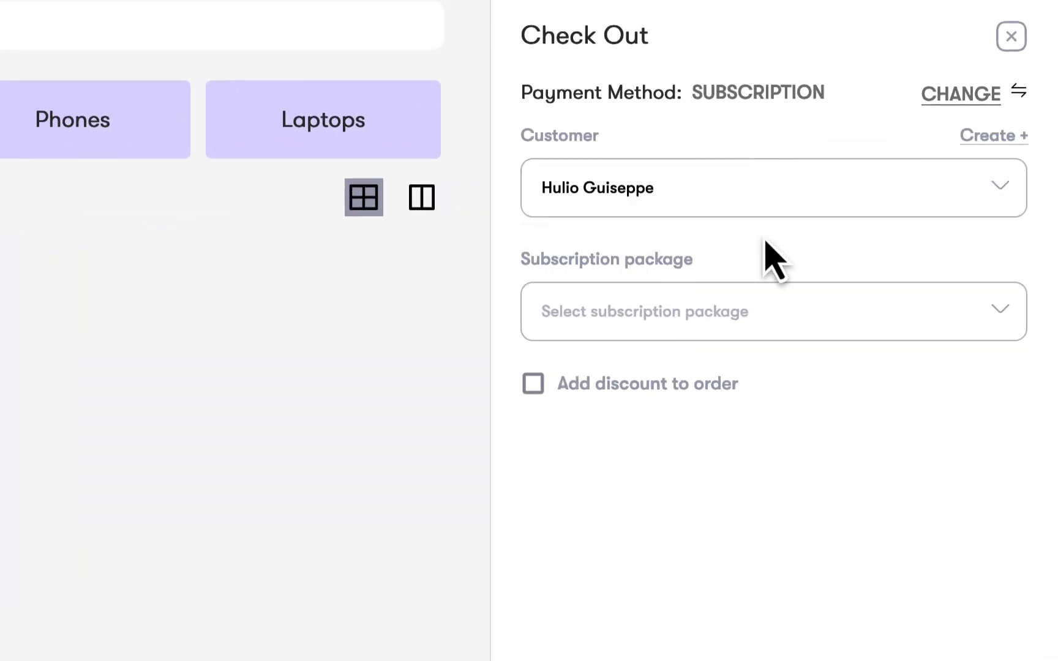
pyautogui.click(779, 322)
pyautogui.click(781, 371)
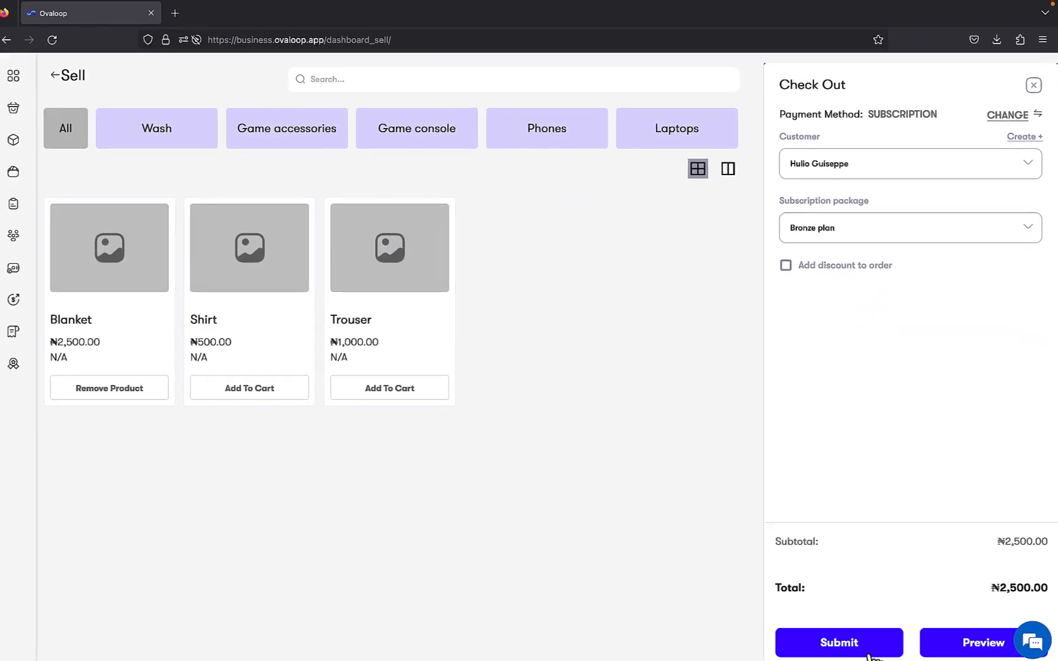
pyautogui.click(875, 640)
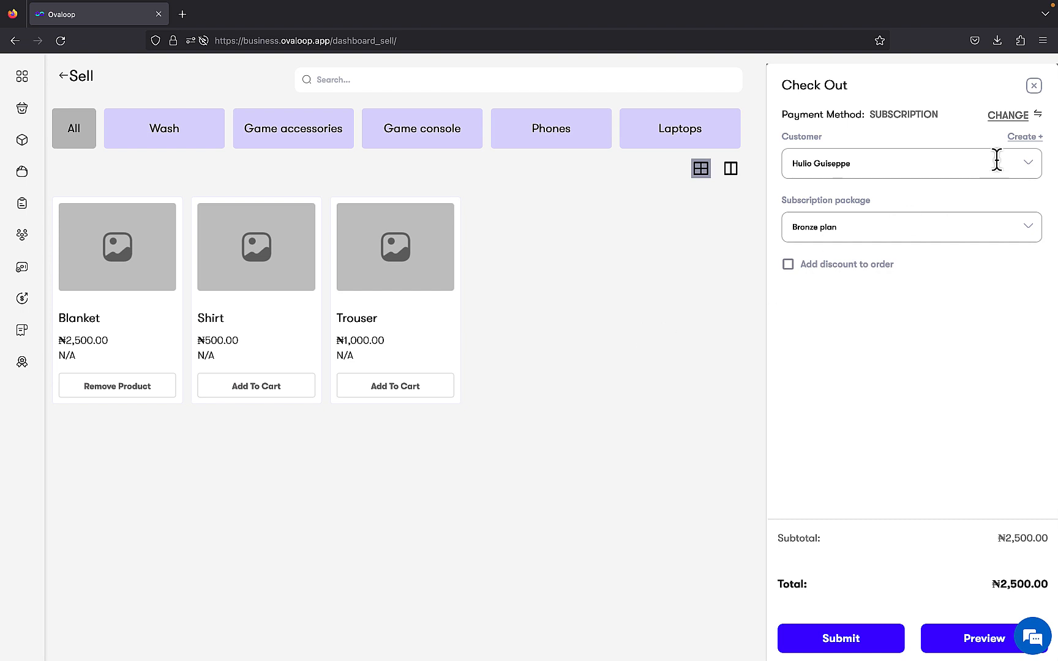
# Leave the checkout and replace the Blanket in the cart with one Shirt and seven Trousers
pyautogui.click(1009, 116)
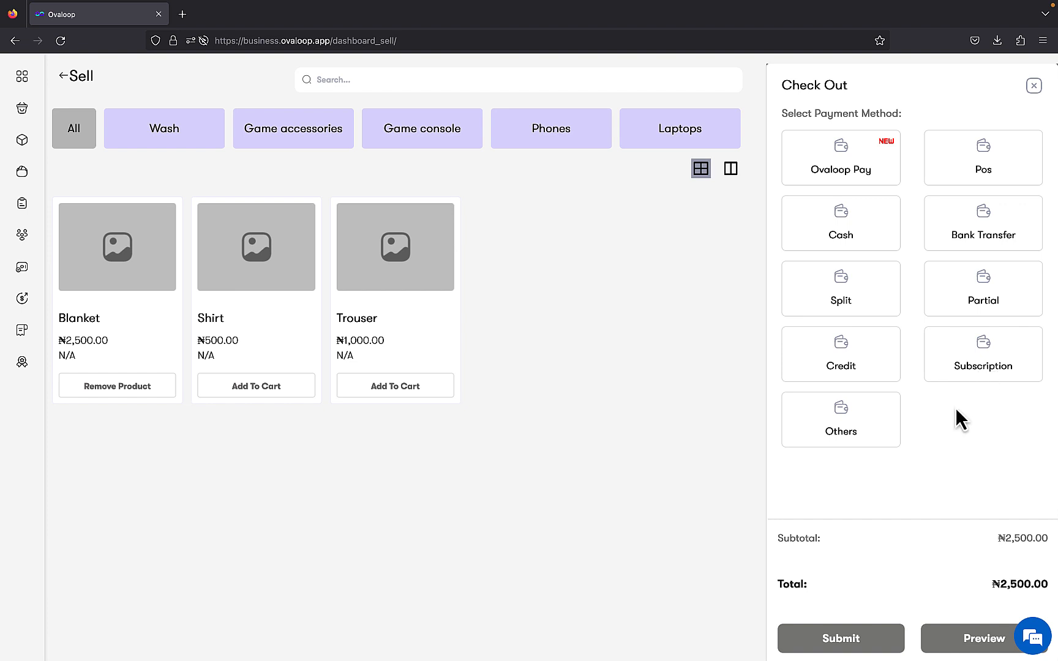
pyautogui.click(1034, 86)
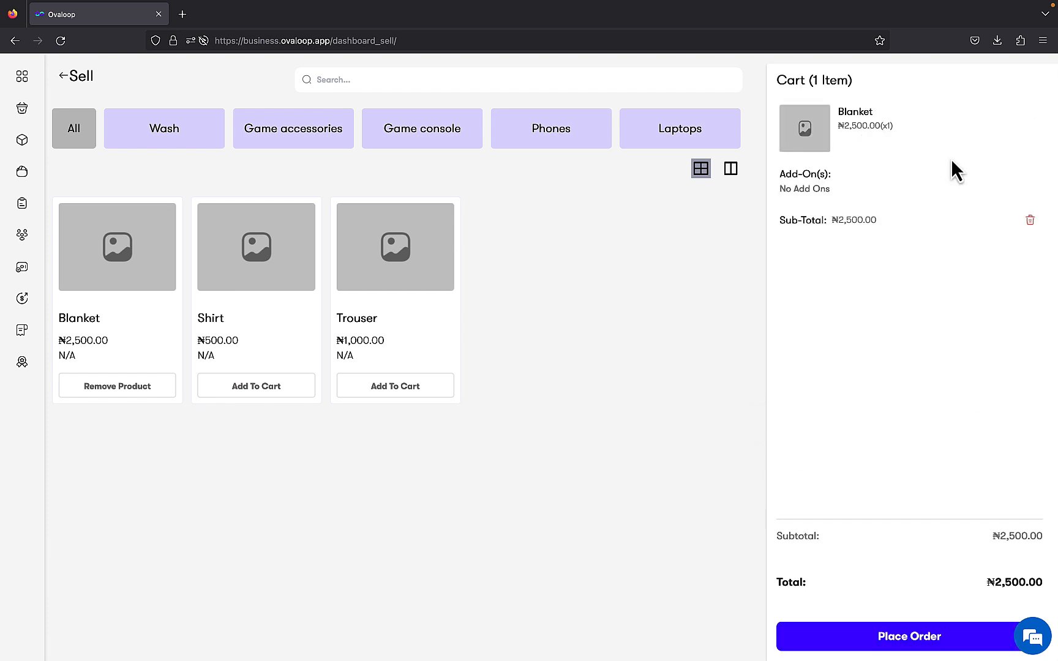
pyautogui.click(1030, 220)
pyautogui.click(299, 387)
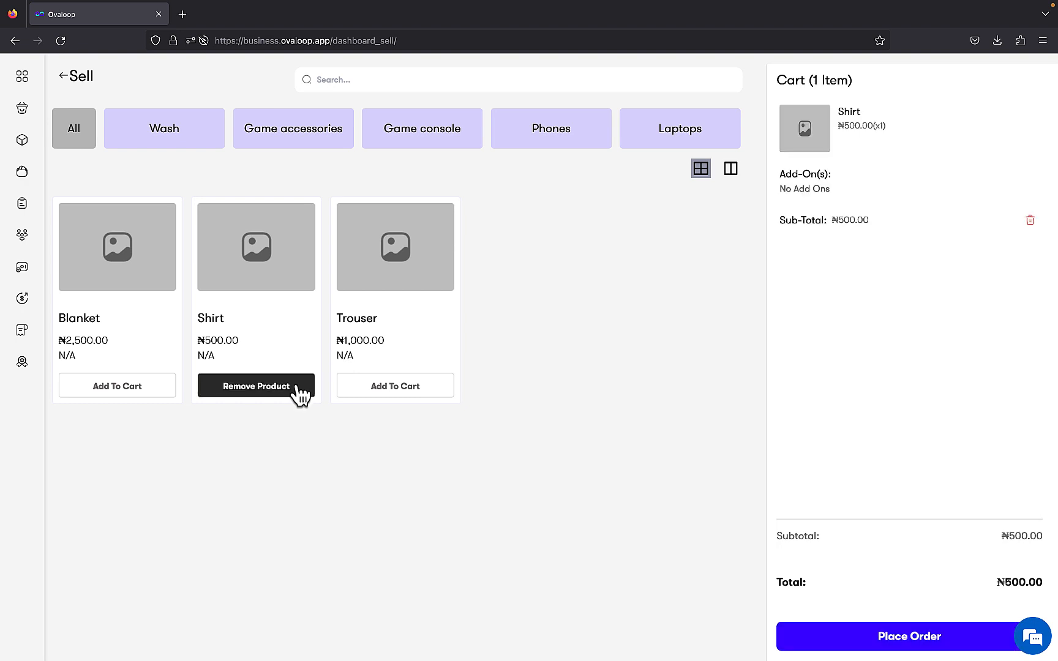
pyautogui.click(372, 387)
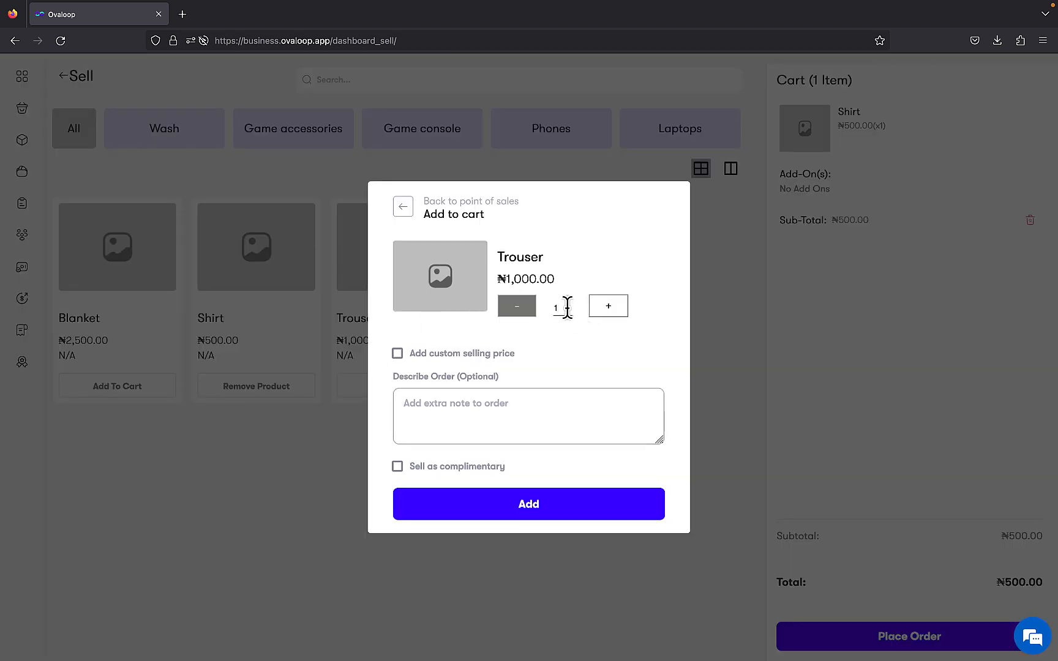
pyautogui.press('BackSpace')
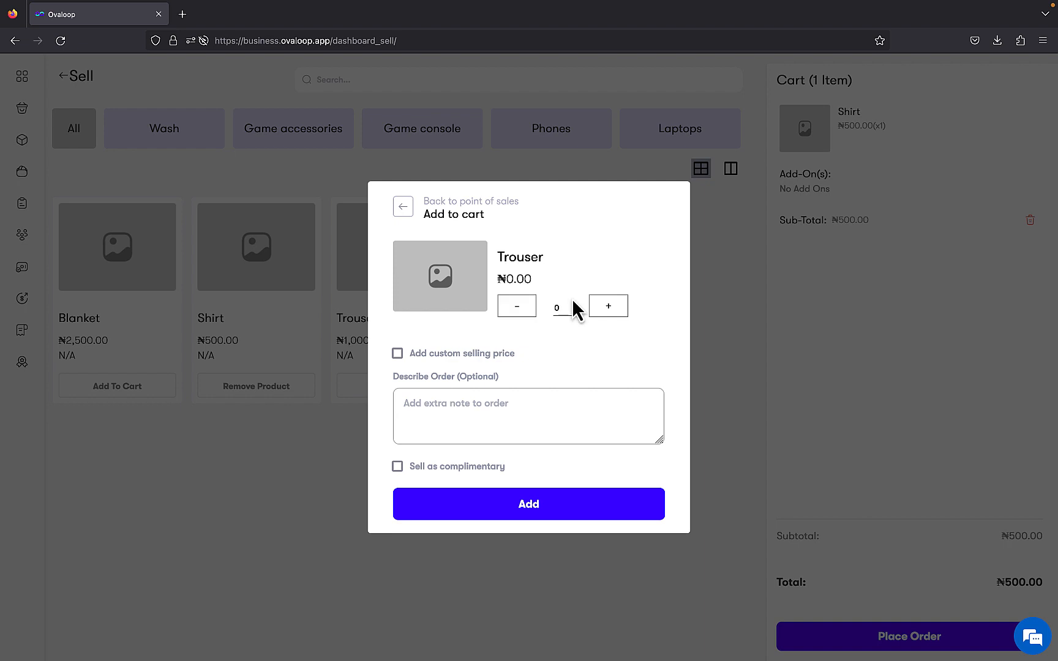
pyautogui.click(609, 309)
pyautogui.click(610, 309)
pyautogui.click(609, 310)
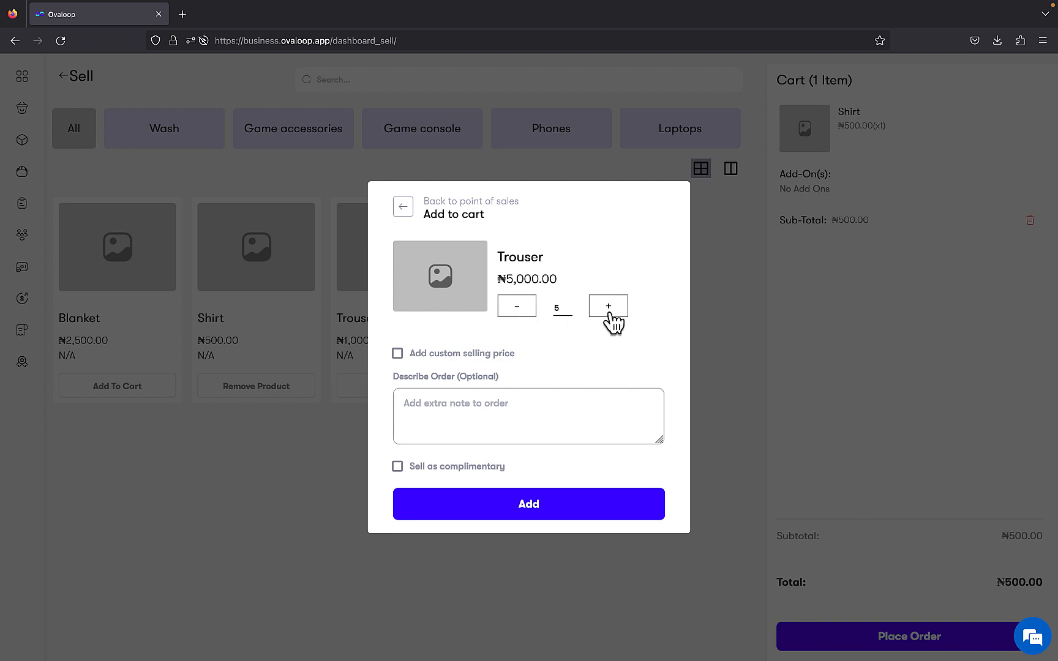
pyautogui.click(570, 506)
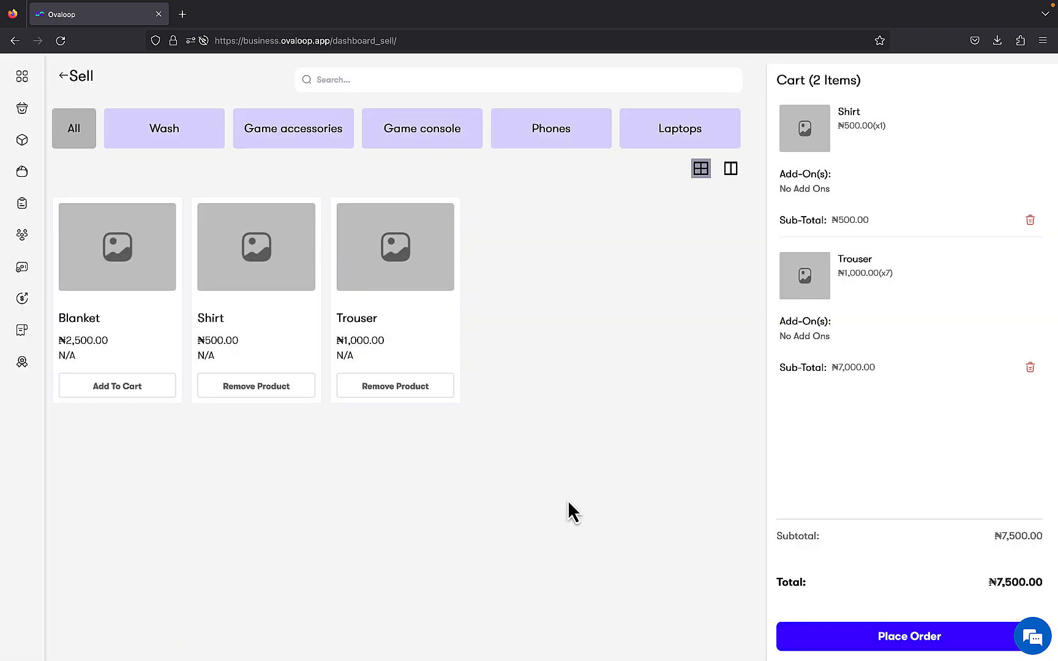
# Place the Shirt and Trouser order with Subscription payment, the existing customer and the Bronze plan package, and close the receipt
pyautogui.click(849, 649)
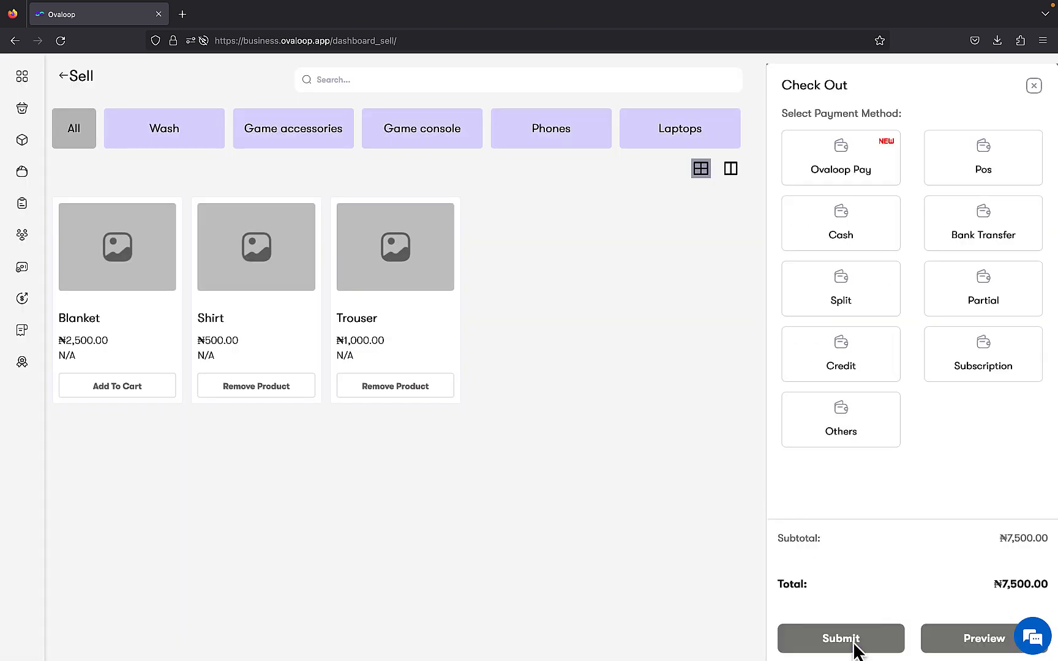
pyautogui.click(959, 367)
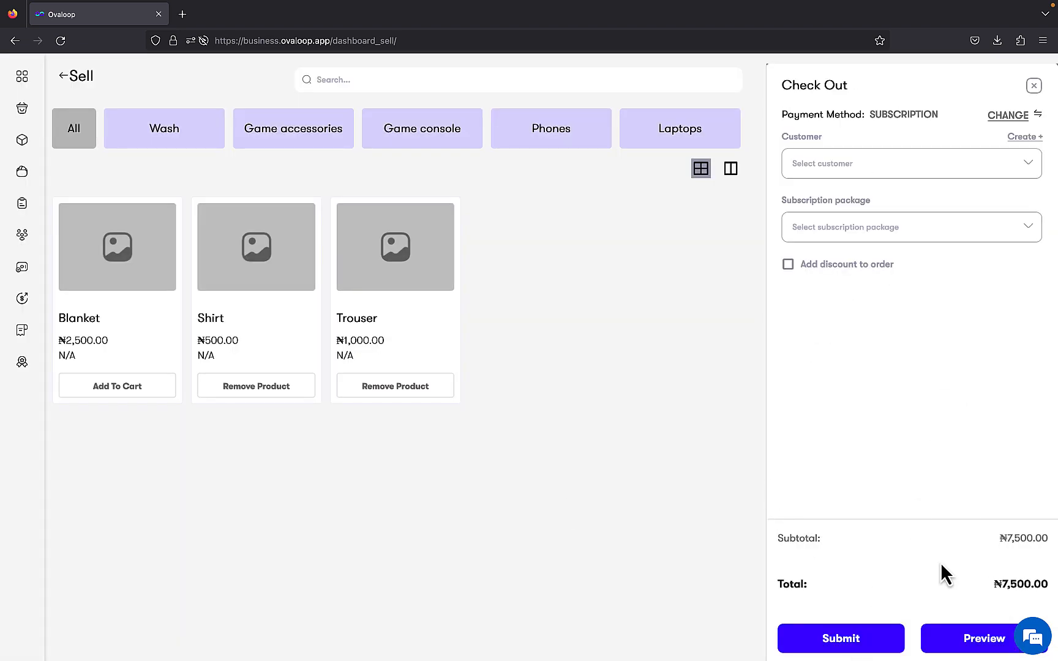
pyautogui.click(883, 173)
pyautogui.click(883, 200)
pyautogui.click(892, 227)
pyautogui.click(893, 263)
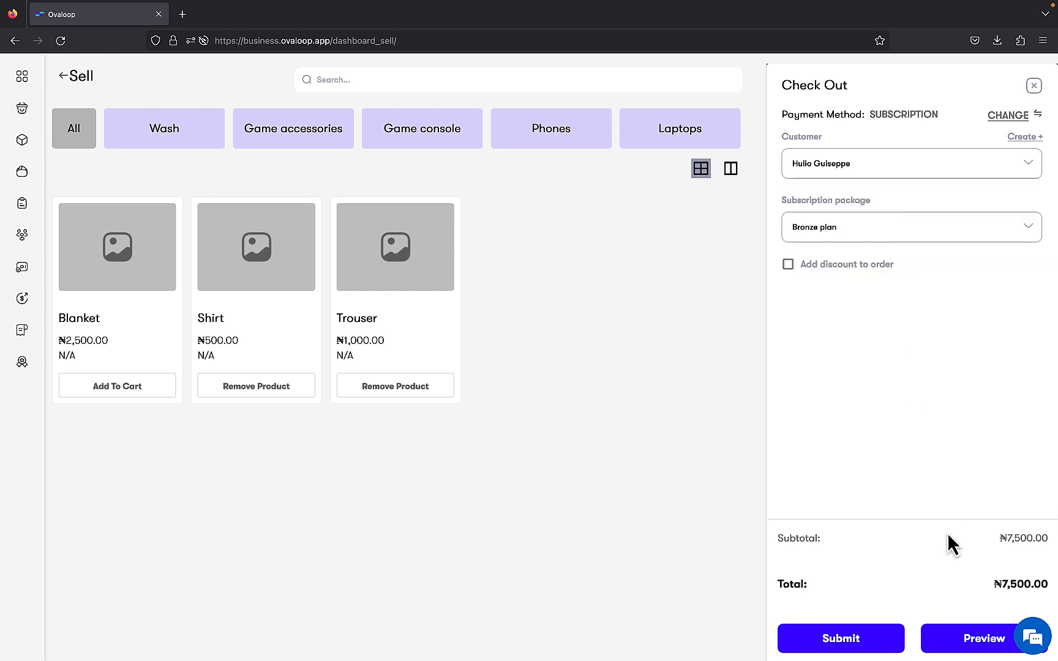
pyautogui.click(873, 643)
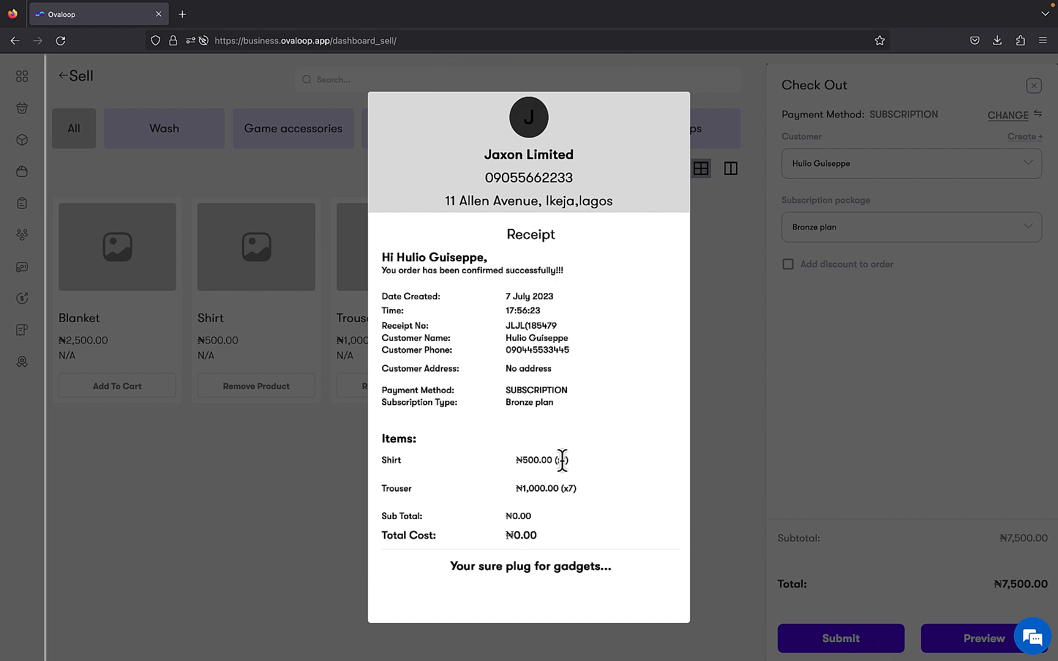
pyautogui.click(337, 443)
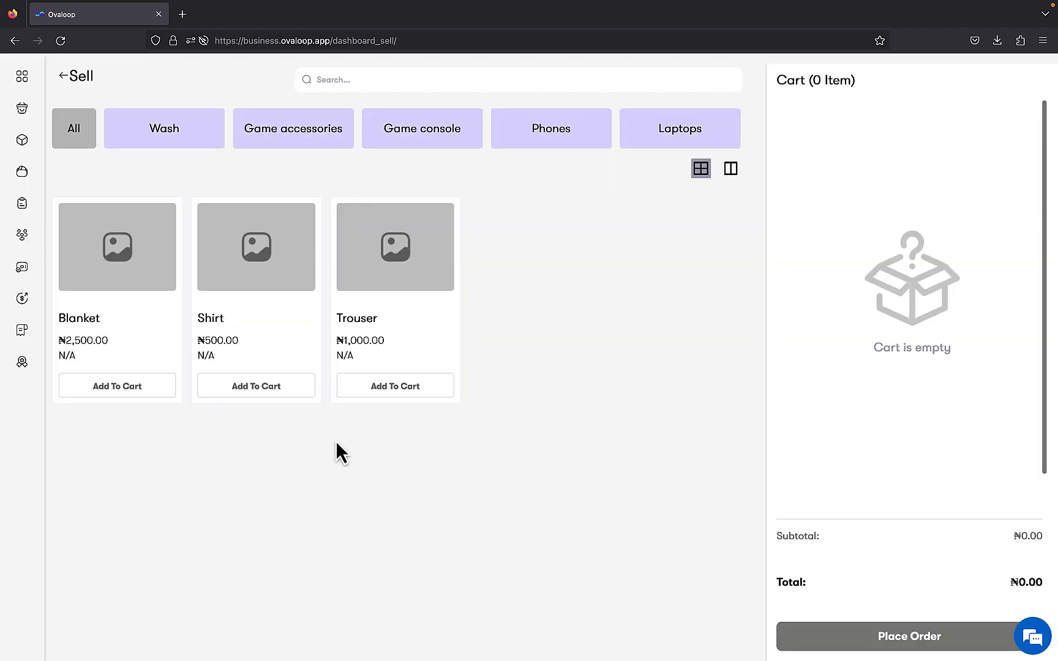
# Open the customer's Bronze plan record in the purchased subscriptions to check its usage after the Shirt and Trouser order
pyautogui.click(23, 79)
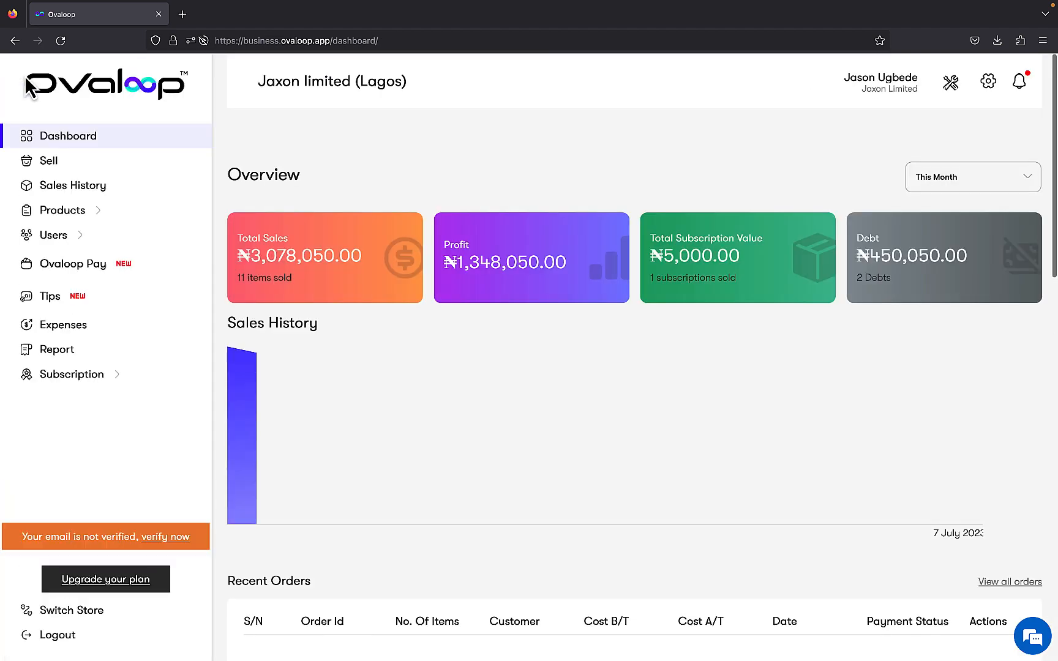
pyautogui.moveTo(19, 376)
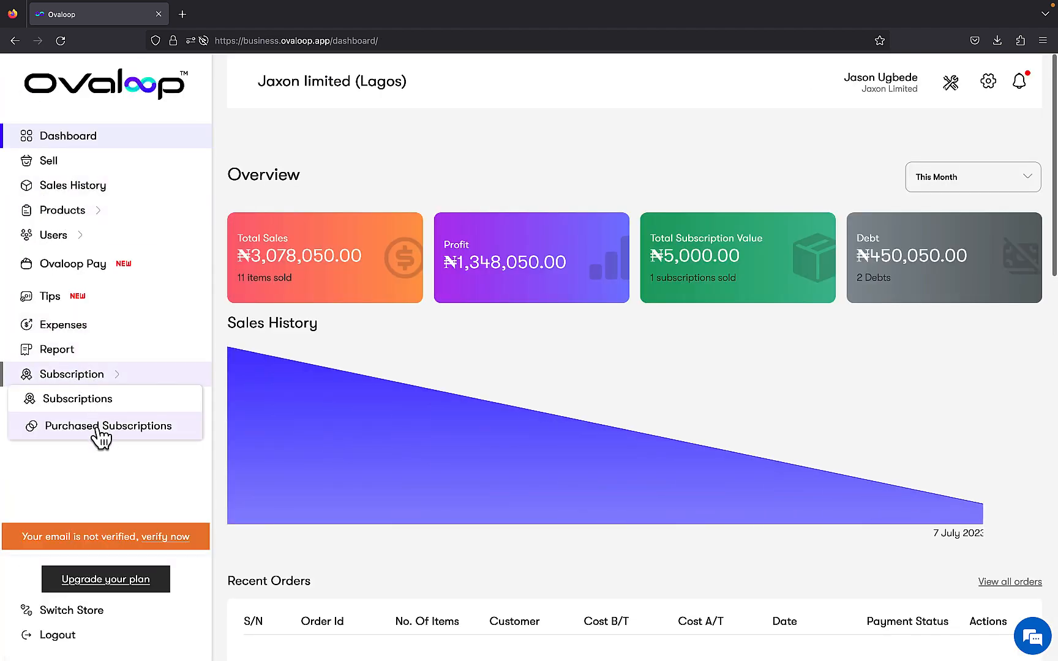
pyautogui.click(99, 428)
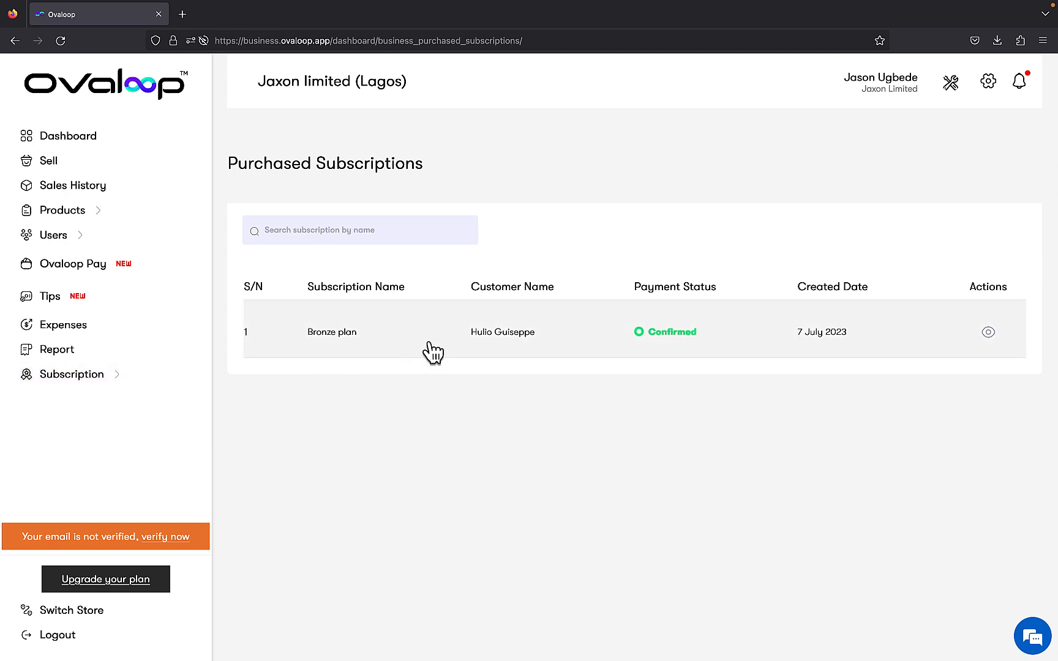
pyautogui.click(493, 334)
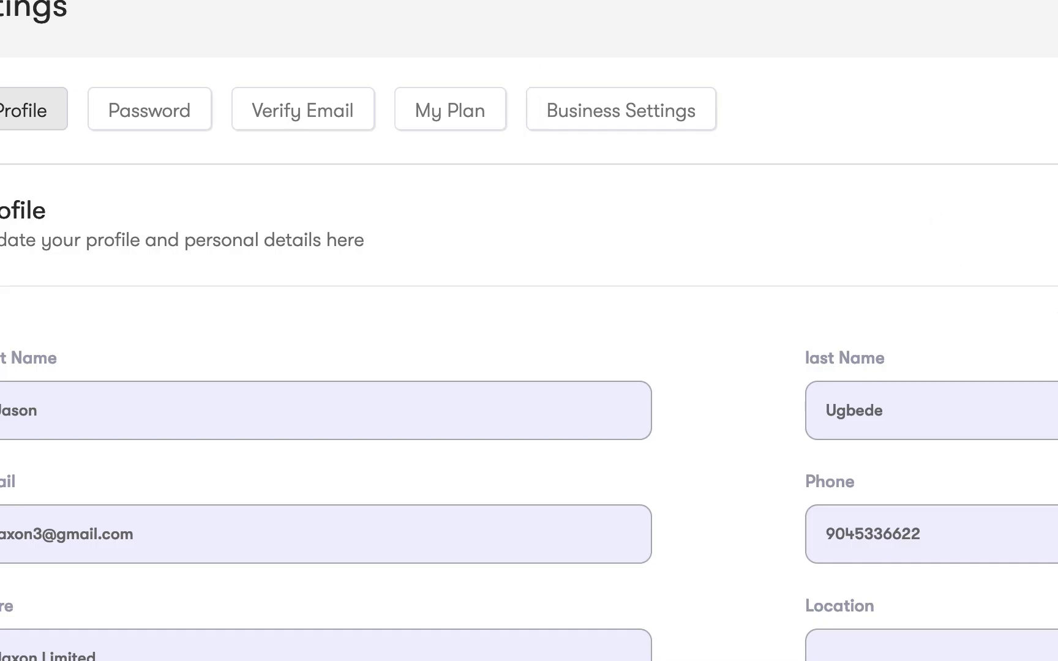
# Open the list of subscription plans in the business setup
pyautogui.click(973, 69)
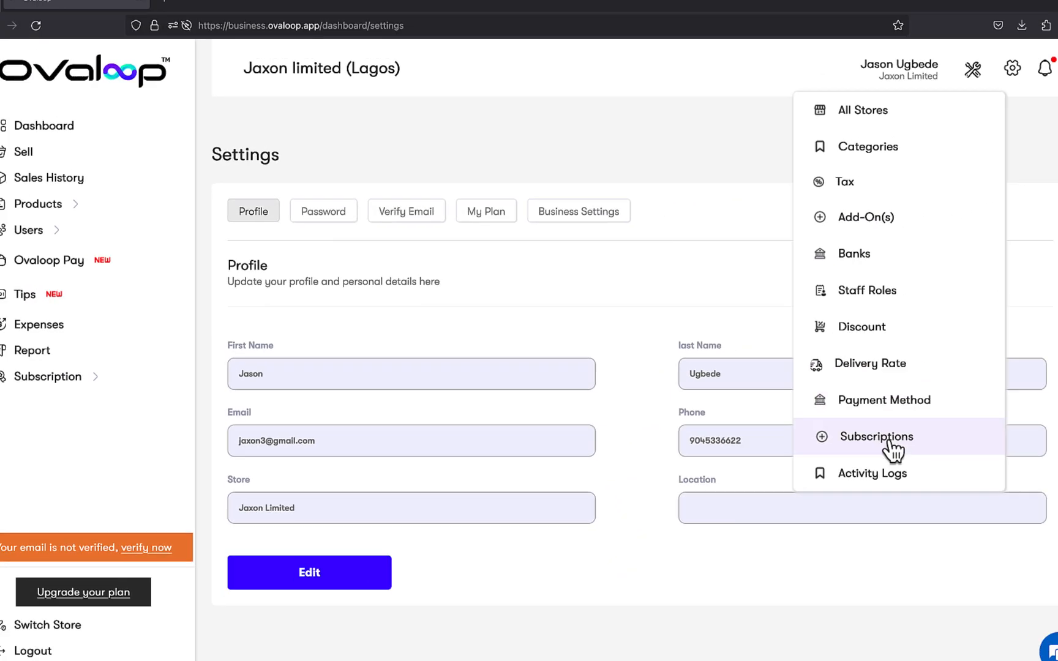
pyautogui.click(882, 438)
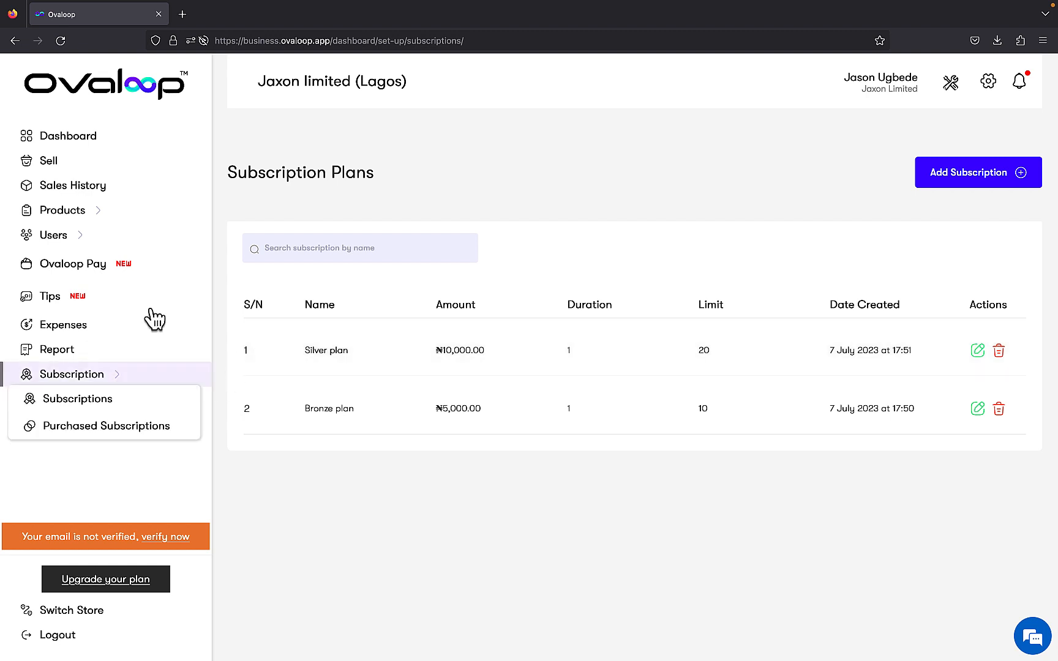
# Add one Shirt to a new sale and check which packages the existing customer can use with Subscription payment at checkout
pyautogui.click(93, 161)
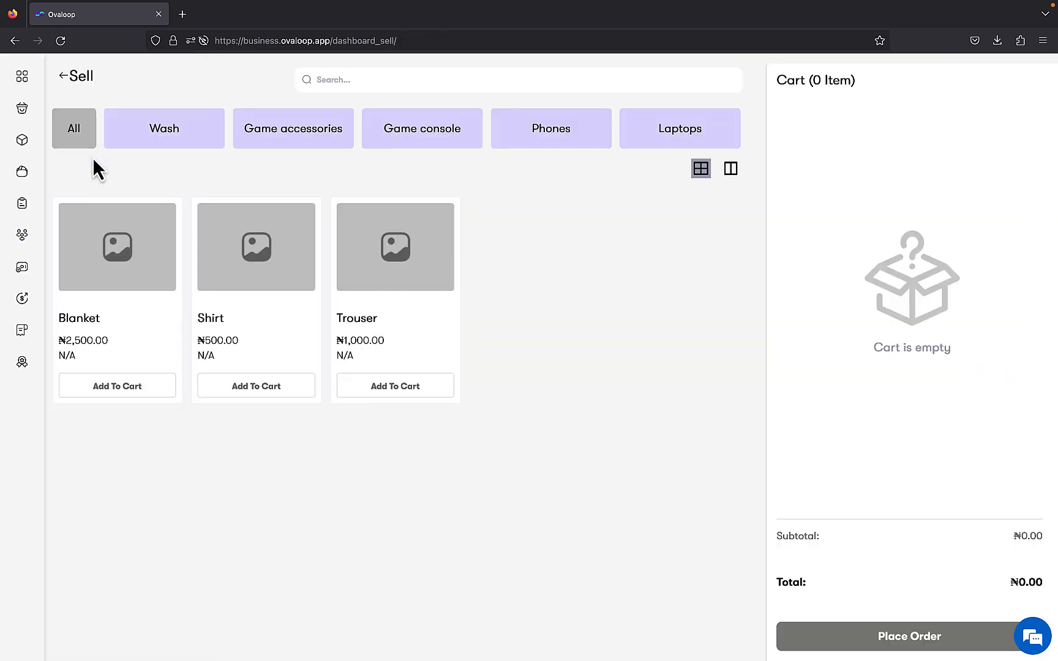
pyautogui.click(253, 387)
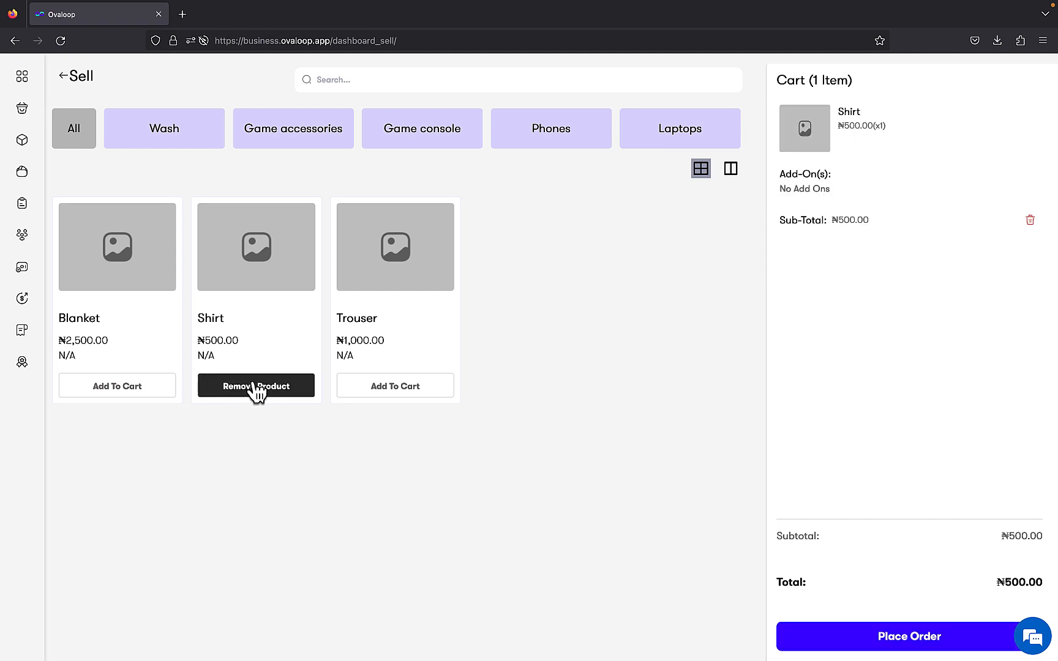
pyautogui.click(931, 640)
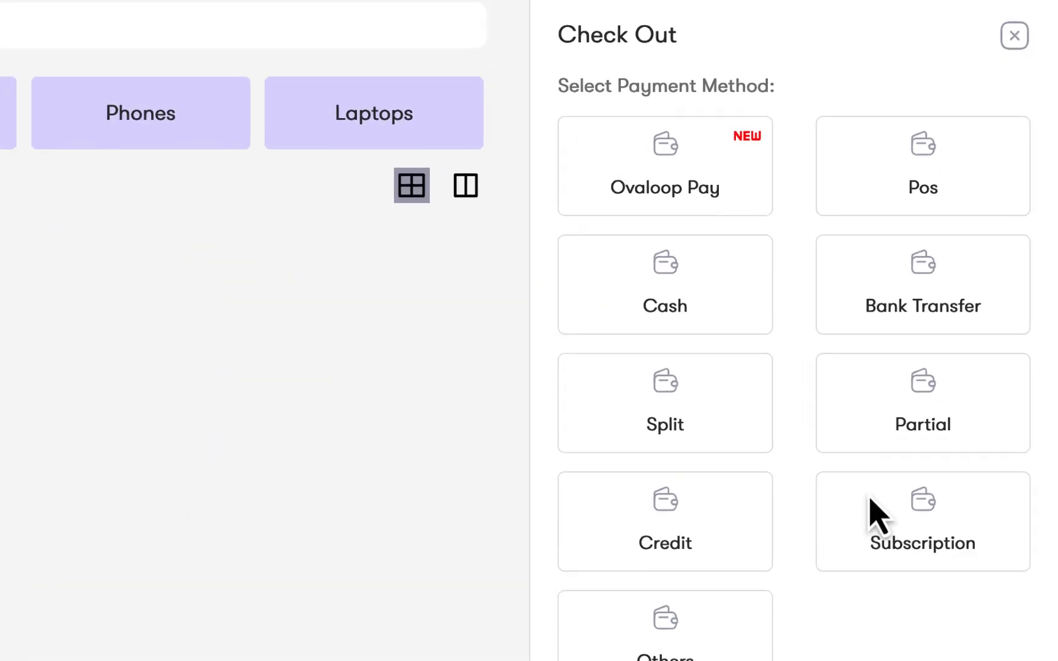
pyautogui.click(956, 351)
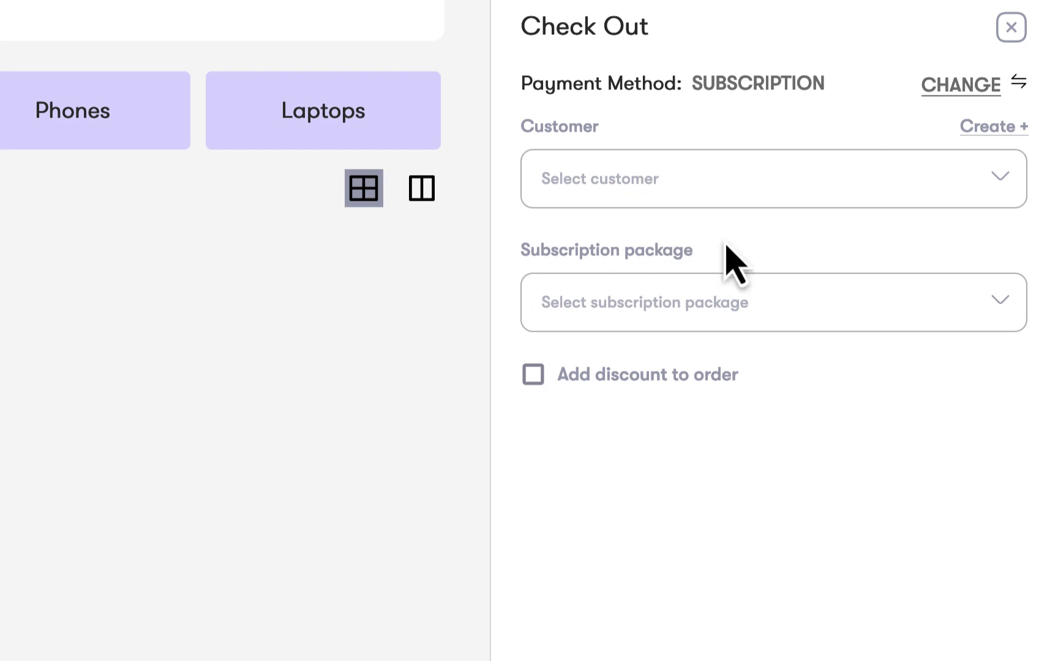
pyautogui.click(735, 178)
pyautogui.click(751, 259)
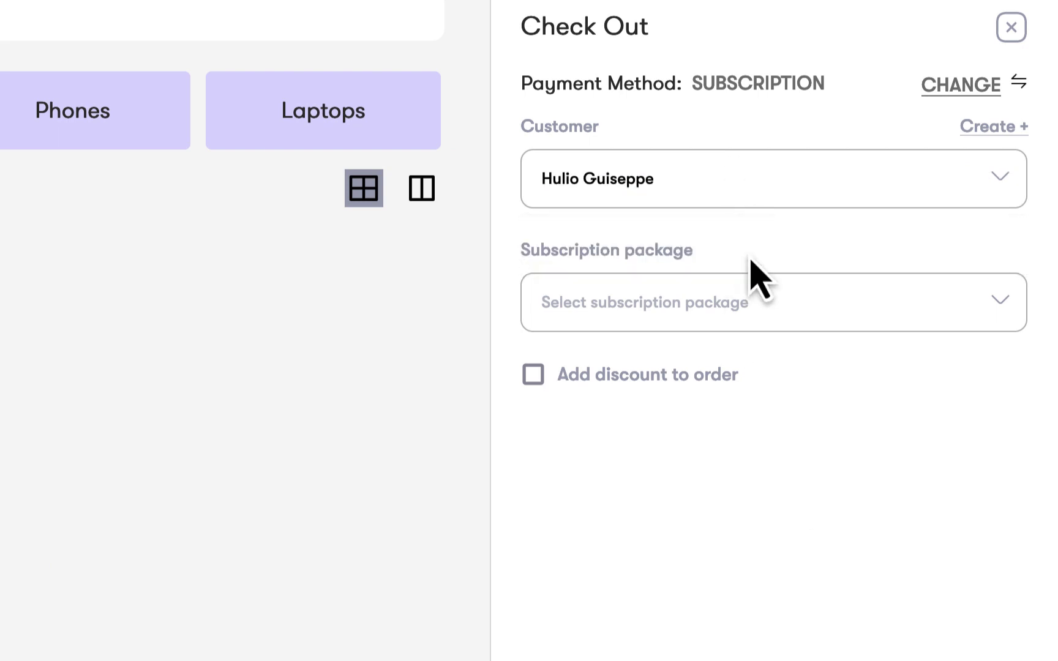
pyautogui.click(768, 300)
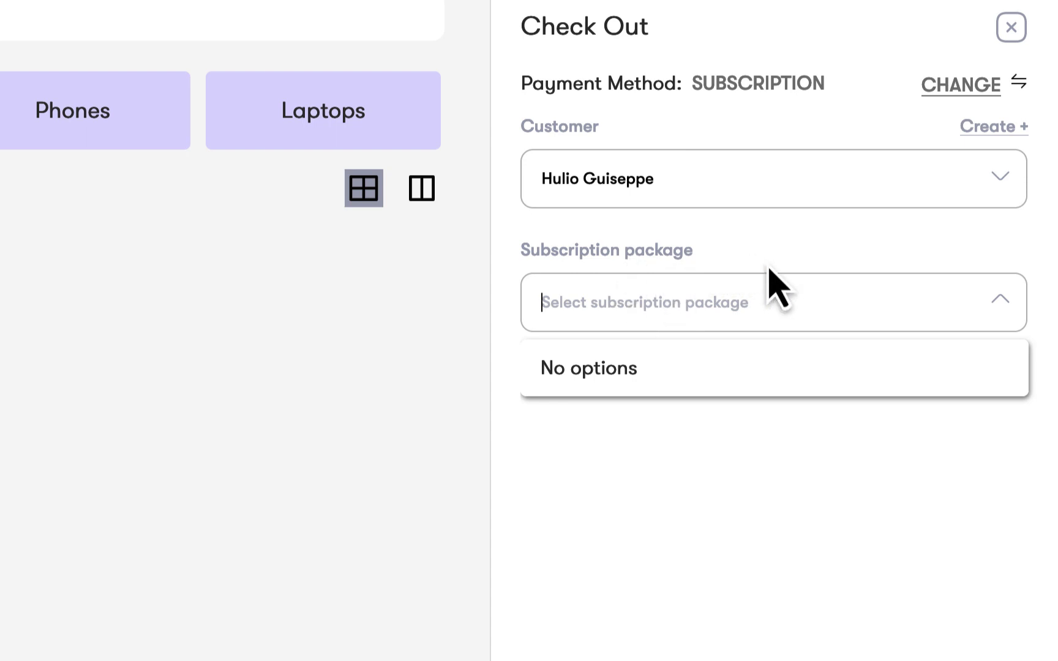
pyautogui.click(789, 515)
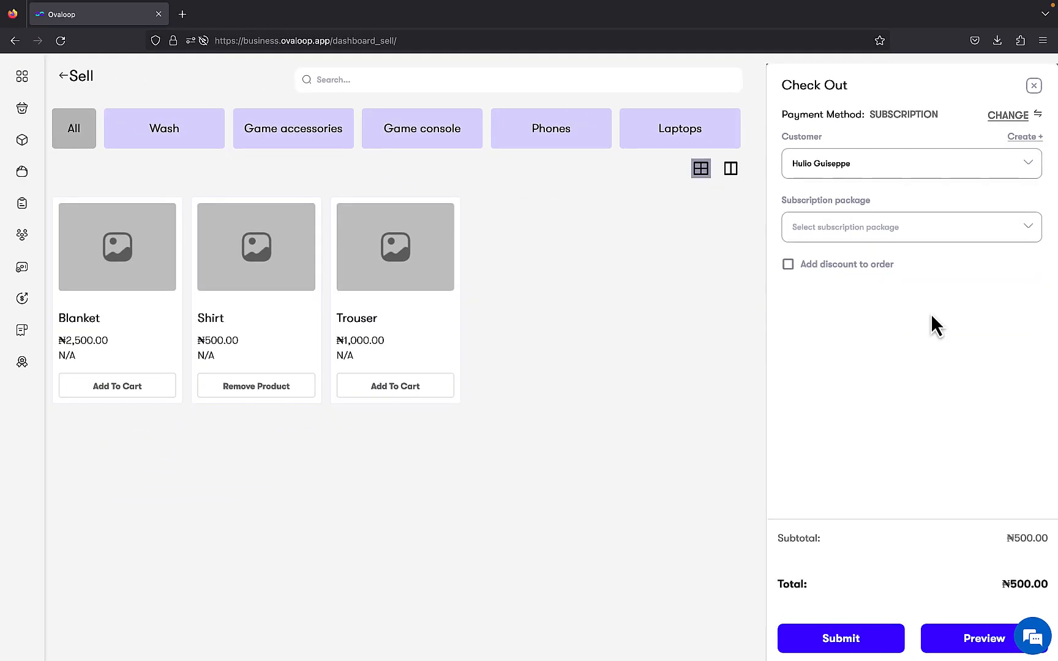
# Leave the checkout and sell the Silver plan to the existing customer with Cash as the payment method
pyautogui.click(22, 77)
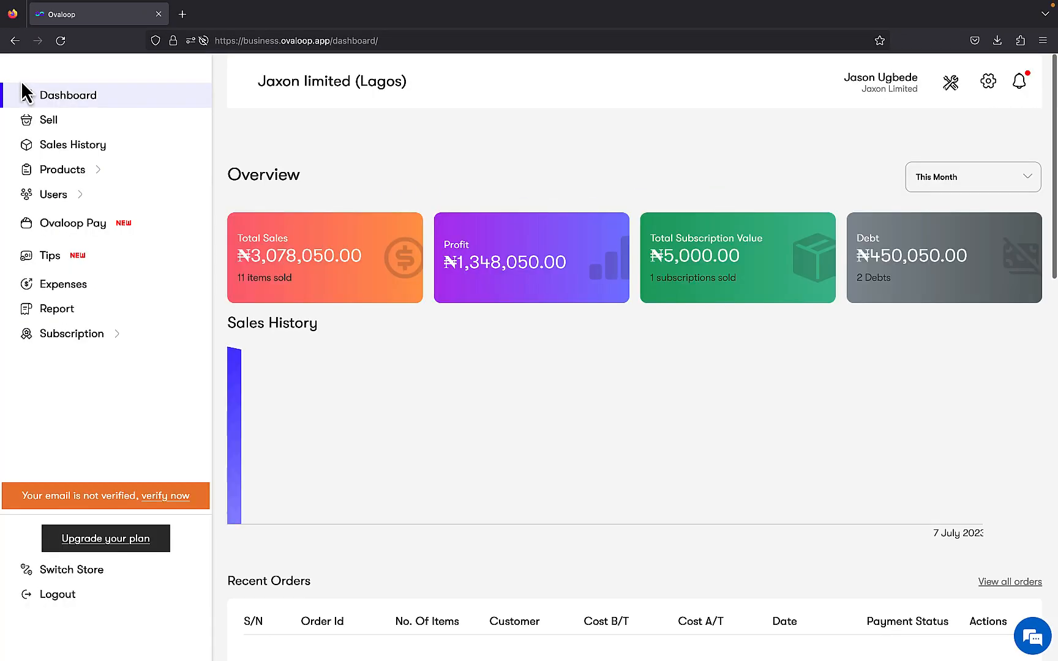
pyautogui.moveTo(61, 210)
pyautogui.moveTo(90, 376)
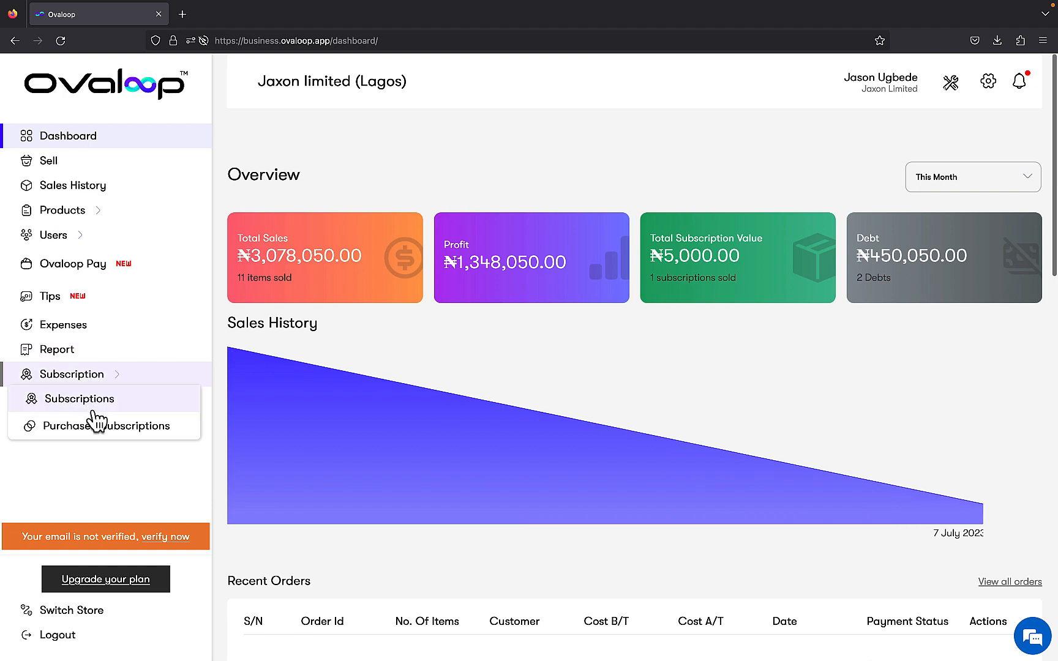
pyautogui.click(86, 400)
pyautogui.click(350, 305)
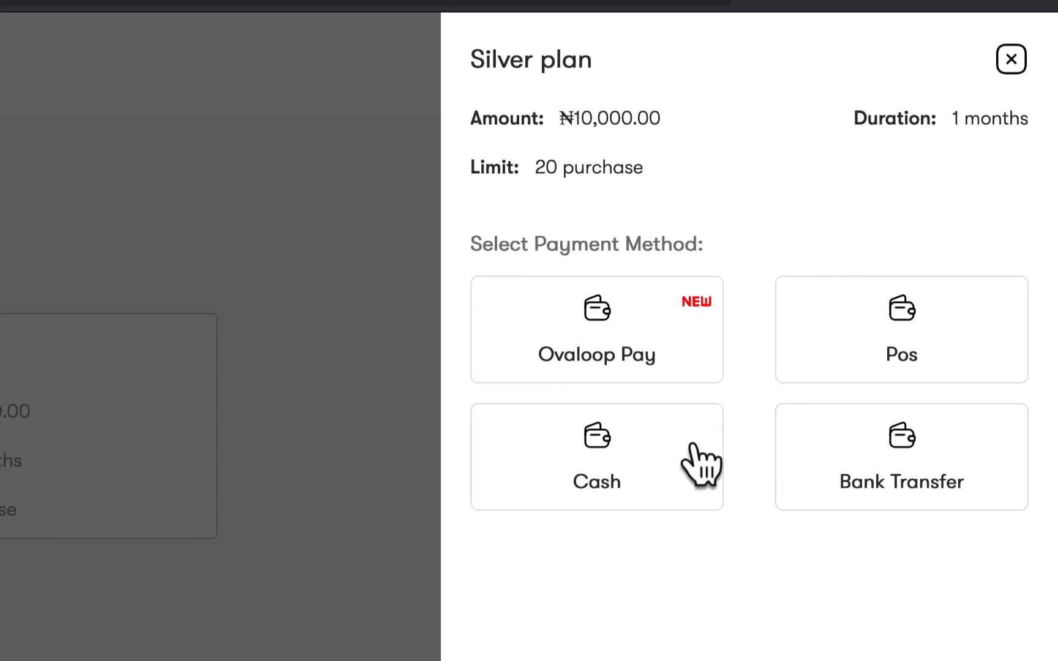
pyautogui.click(772, 373)
pyautogui.click(701, 356)
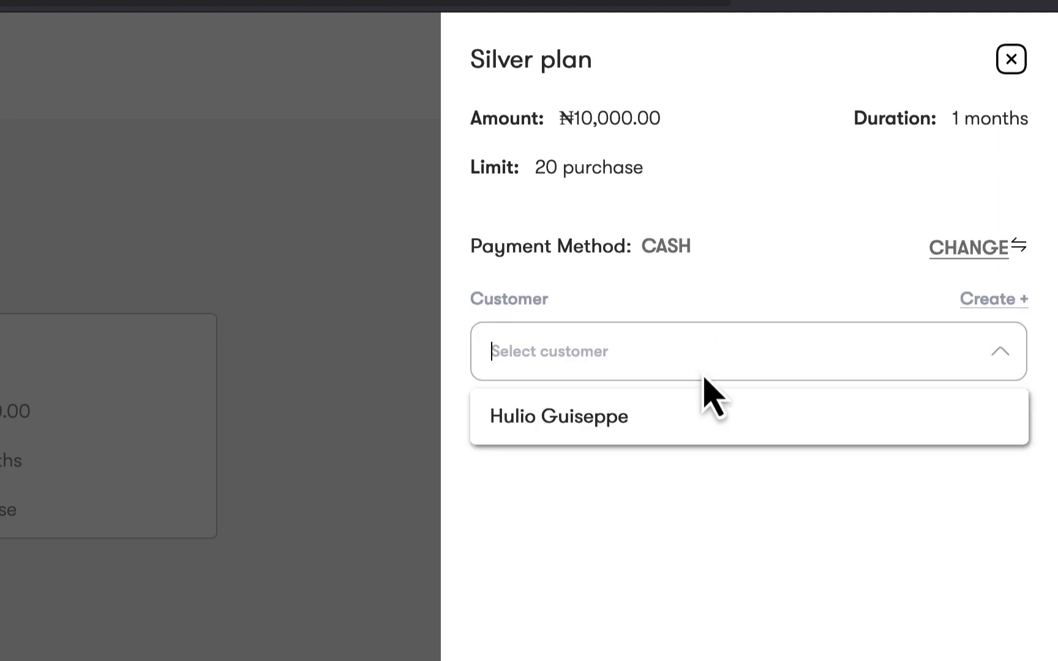
pyautogui.click(706, 411)
pyautogui.click(927, 648)
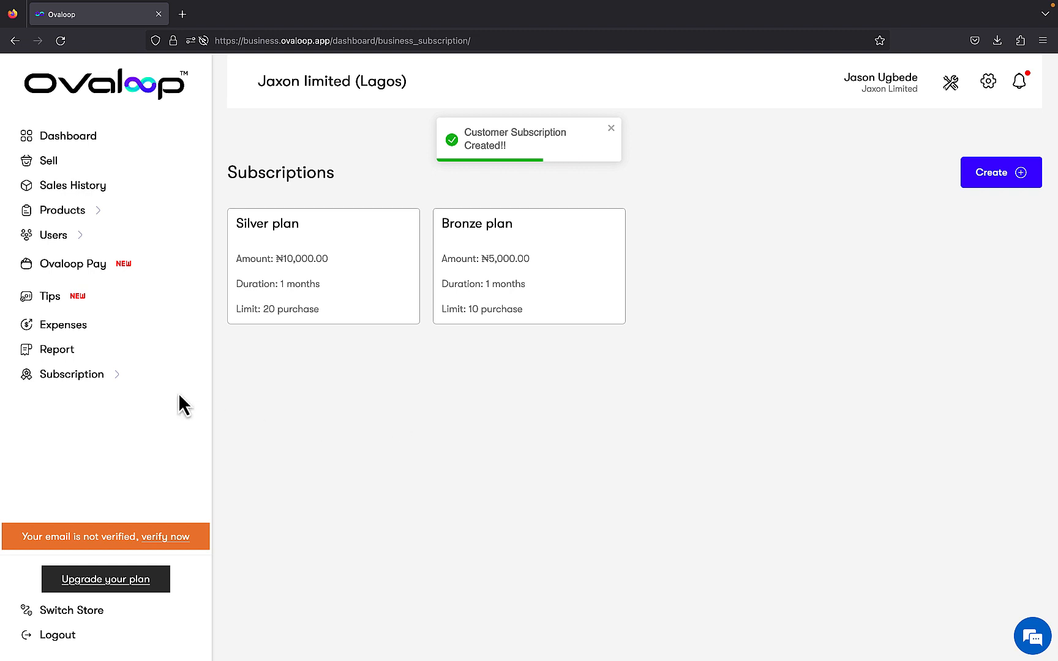
# Open the purchased subscriptions and reload the list to check for the customer's Silver plan
pyautogui.click(119, 381)
pyautogui.click(113, 433)
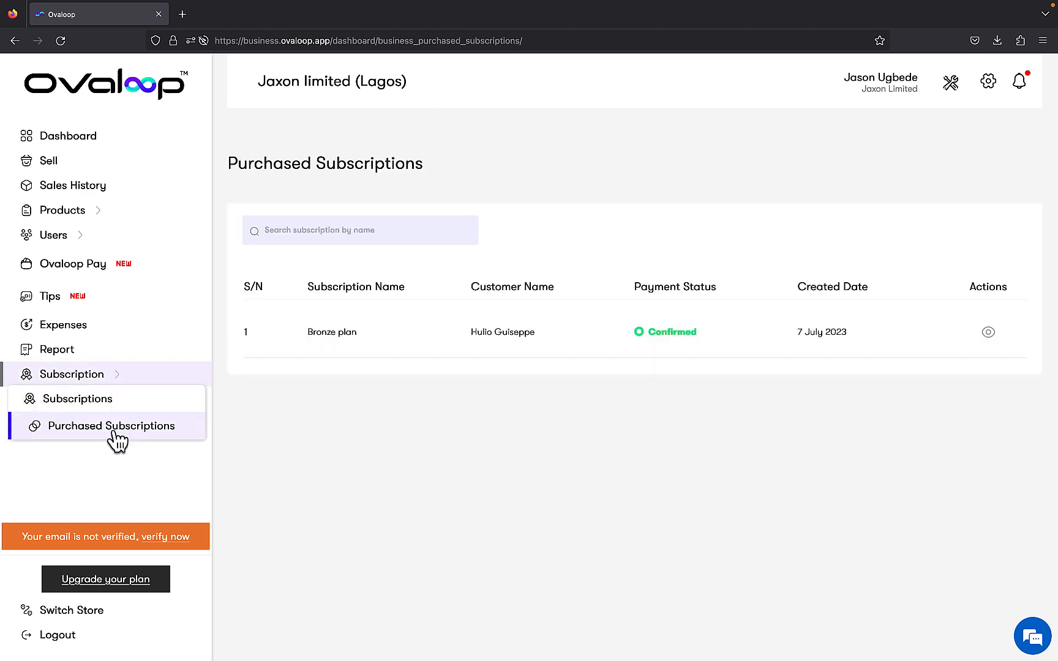
pyautogui.click(61, 40)
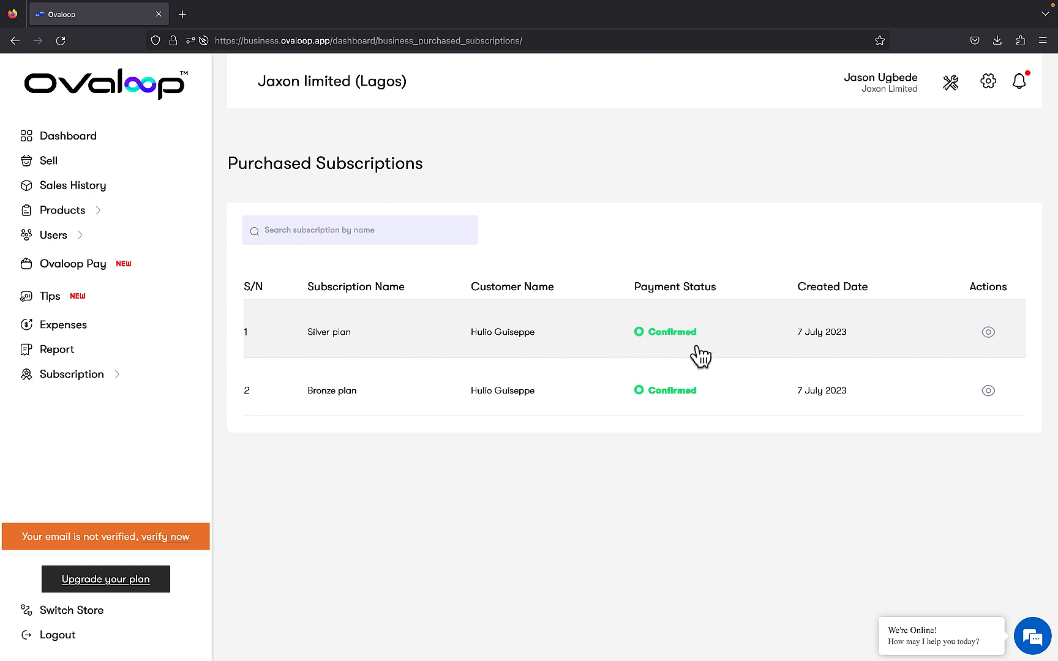
# Start a new sale with one Shirt in the cart and proceed to its checkout
pyautogui.click(84, 159)
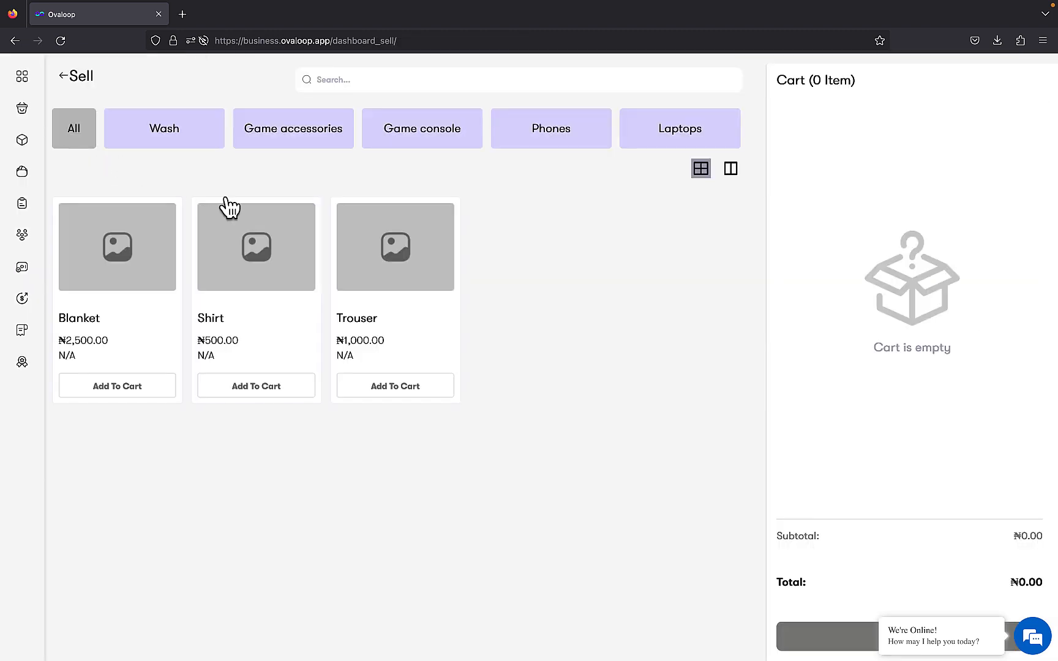
pyautogui.click(273, 392)
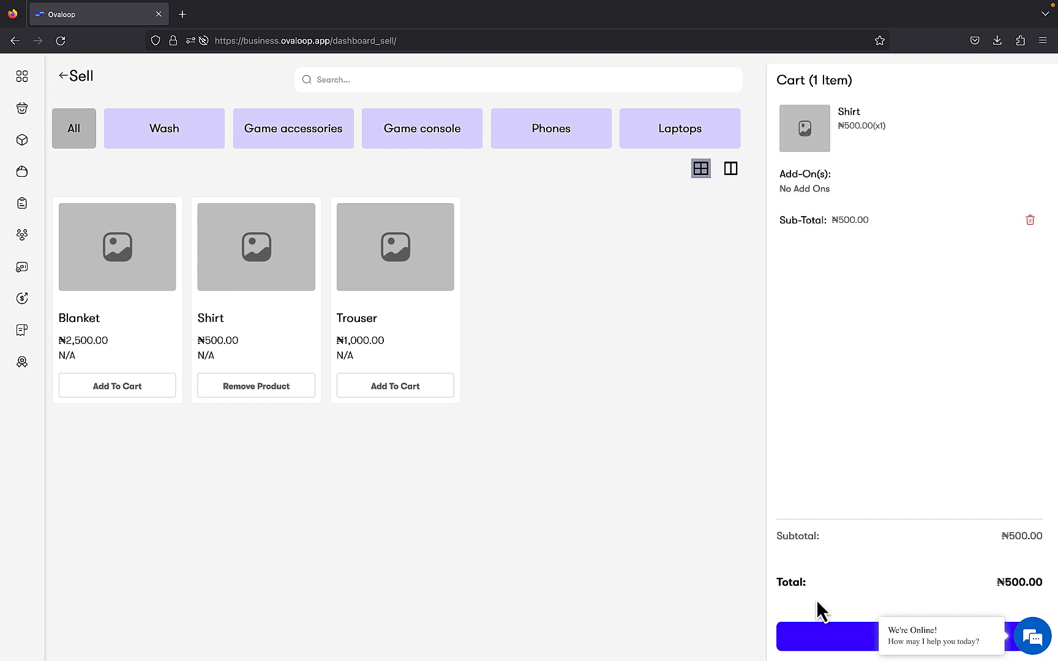
pyautogui.click(878, 619)
pyautogui.click(882, 631)
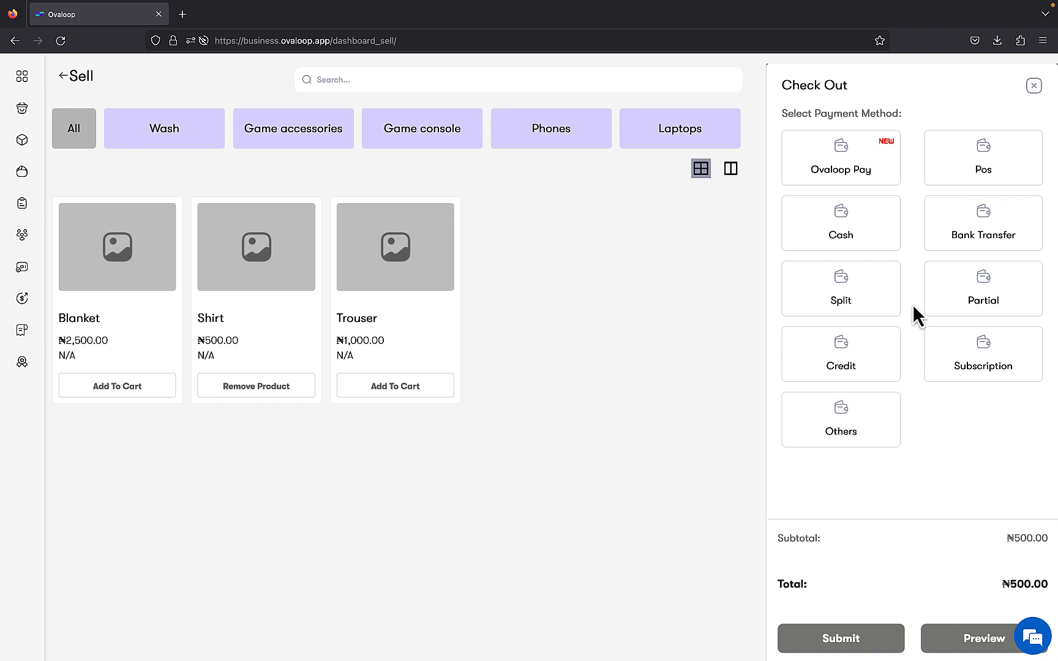
# Submit the Shirt order with Subscription payment, the existing customer and the Silver plan package, and review the receipt
pyautogui.click(992, 367)
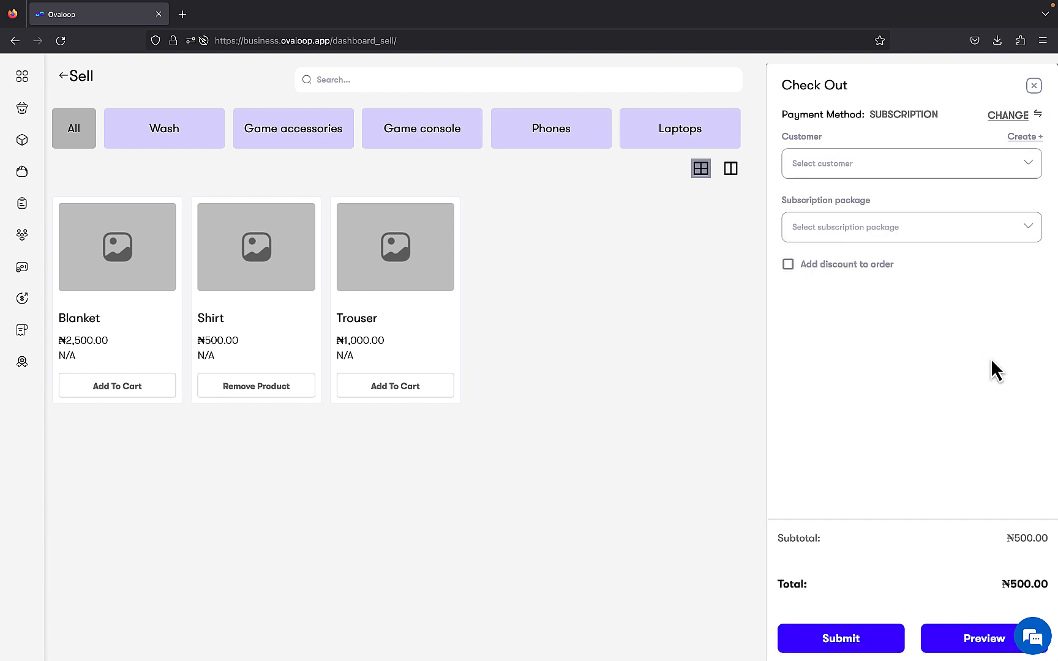
pyautogui.click(927, 162)
pyautogui.click(930, 197)
pyautogui.click(938, 217)
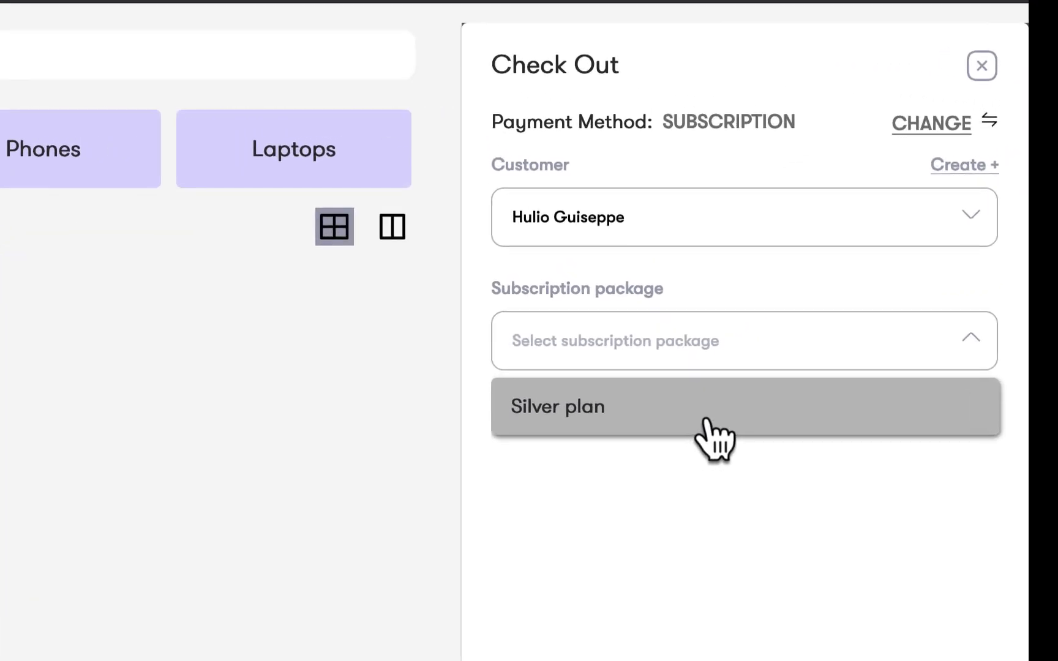
pyautogui.click(708, 422)
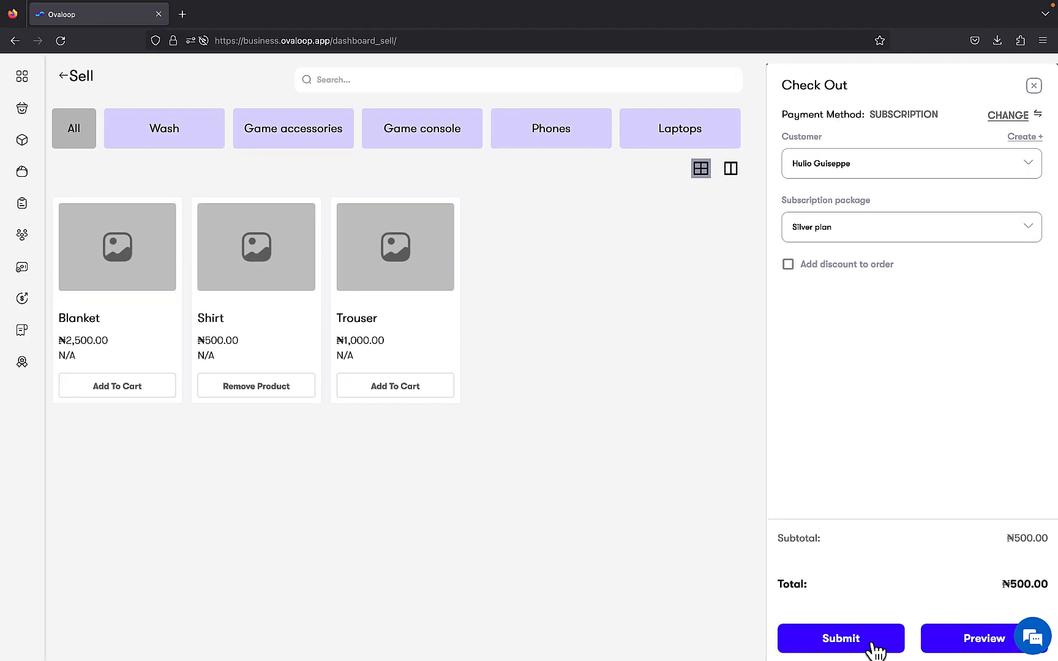
pyautogui.click(875, 648)
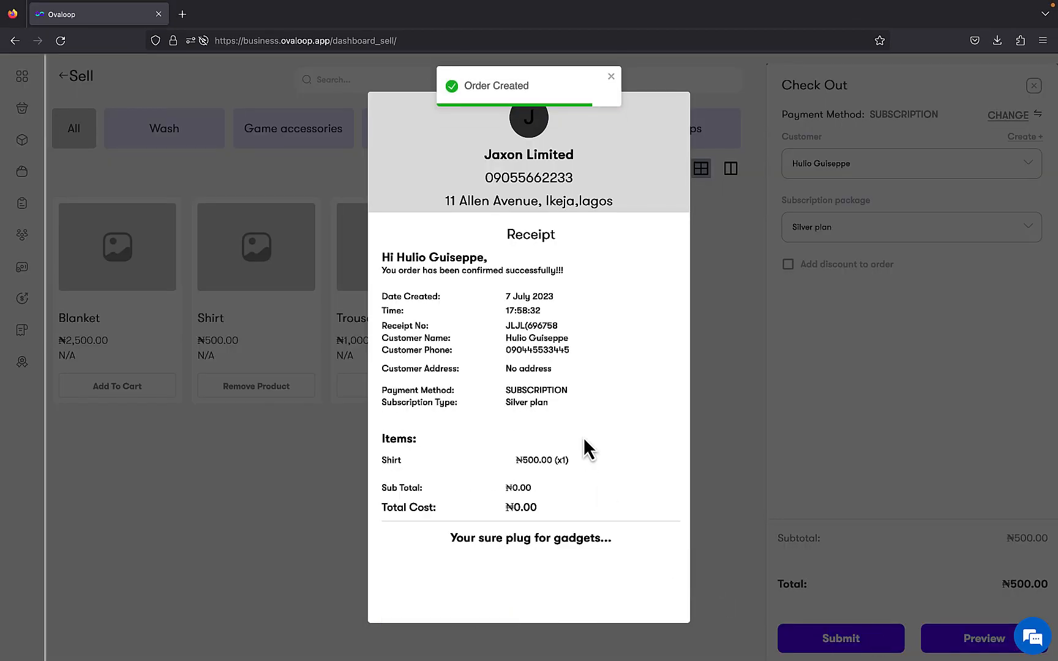
pyautogui.scroll(-1, 580, 414)
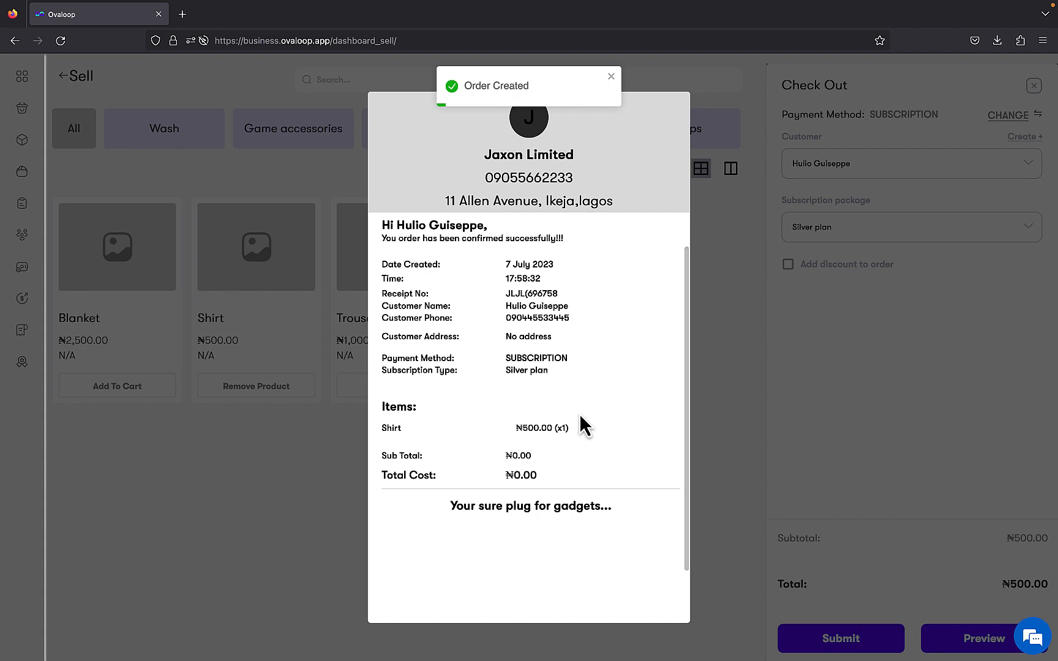
pyautogui.scroll(1, 579, 413)
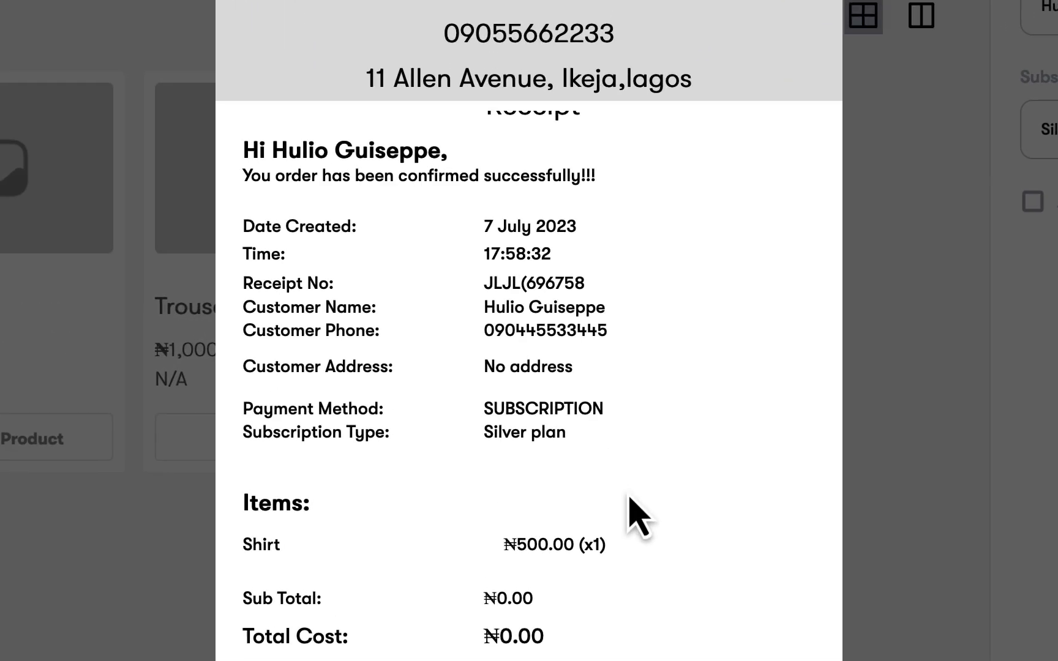
pyautogui.scroll(1, 630, 498)
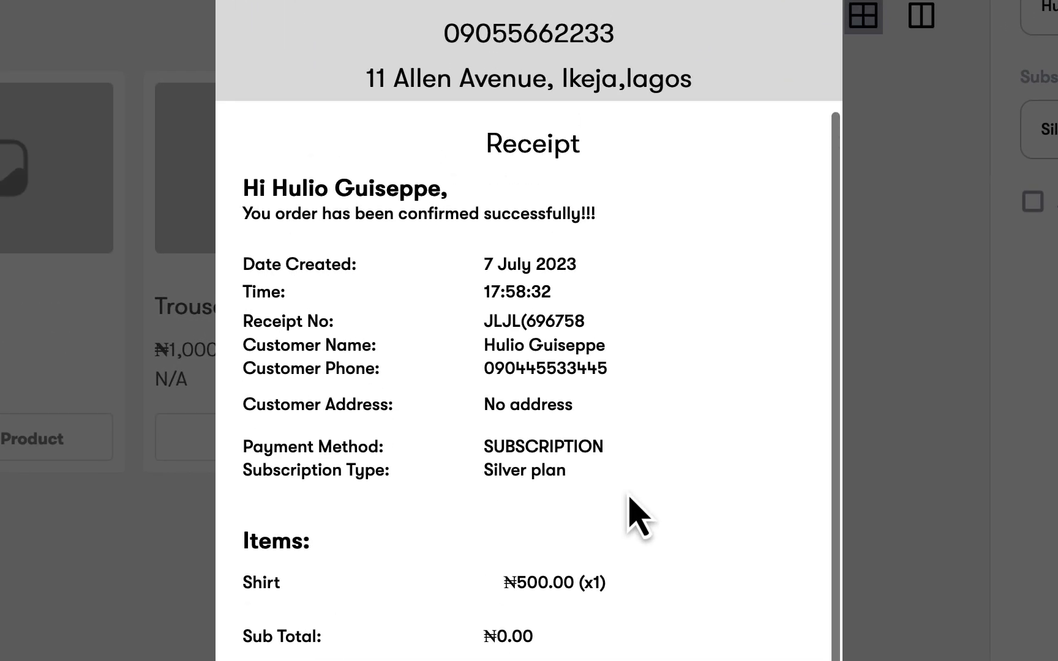